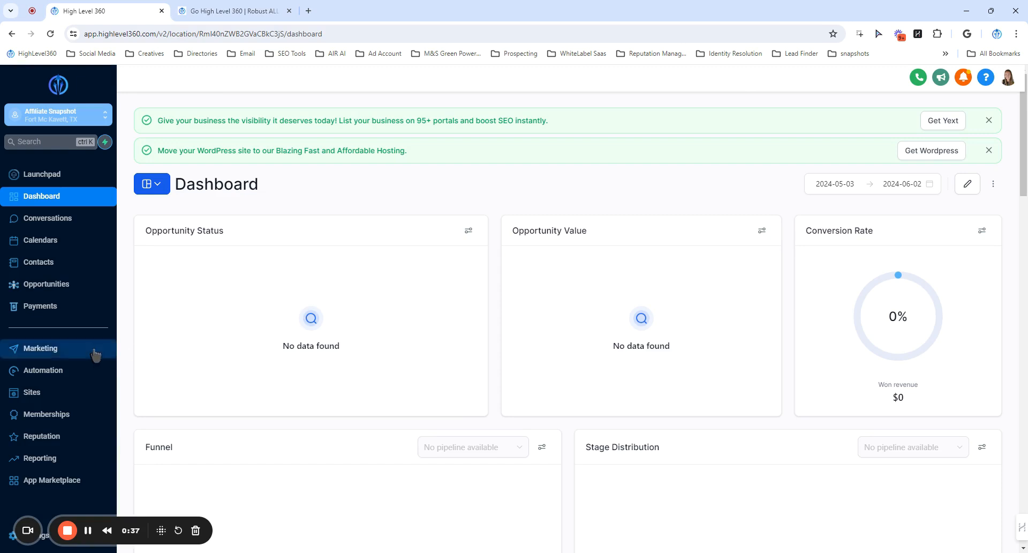
Open the Affiliate Manager settings under Marketing and review the default payout terms options and cookie life
click(60, 353)
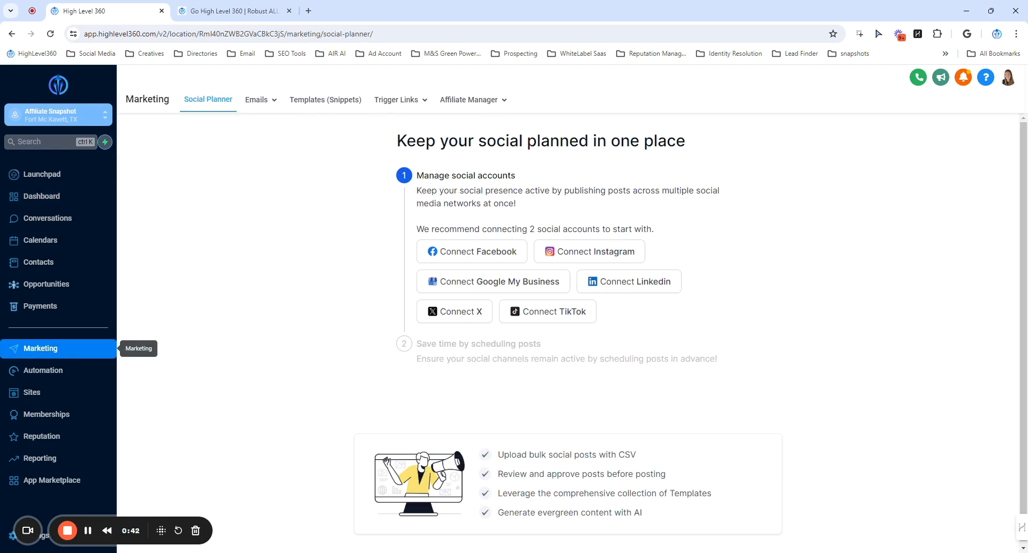
mouse_move(462, 101)
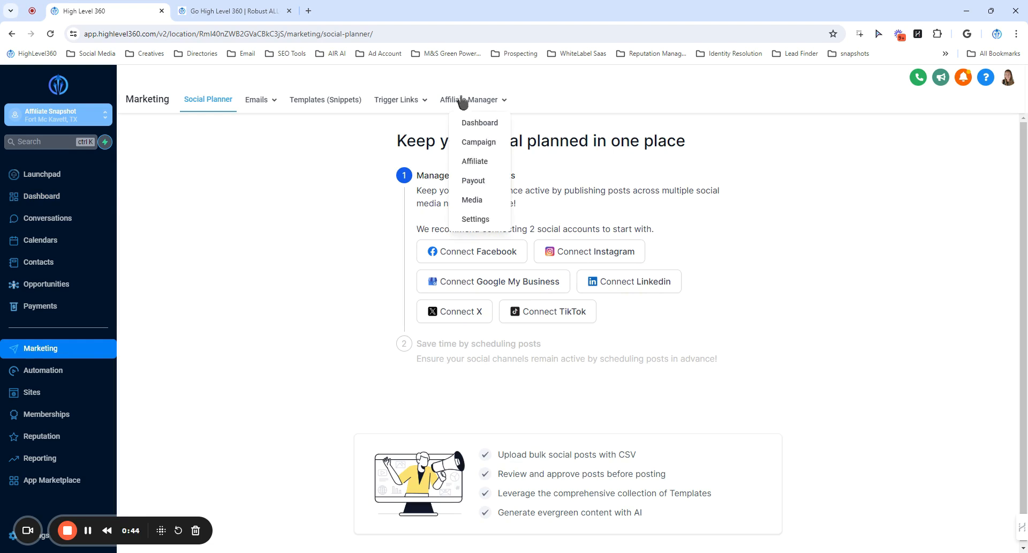
click(483, 223)
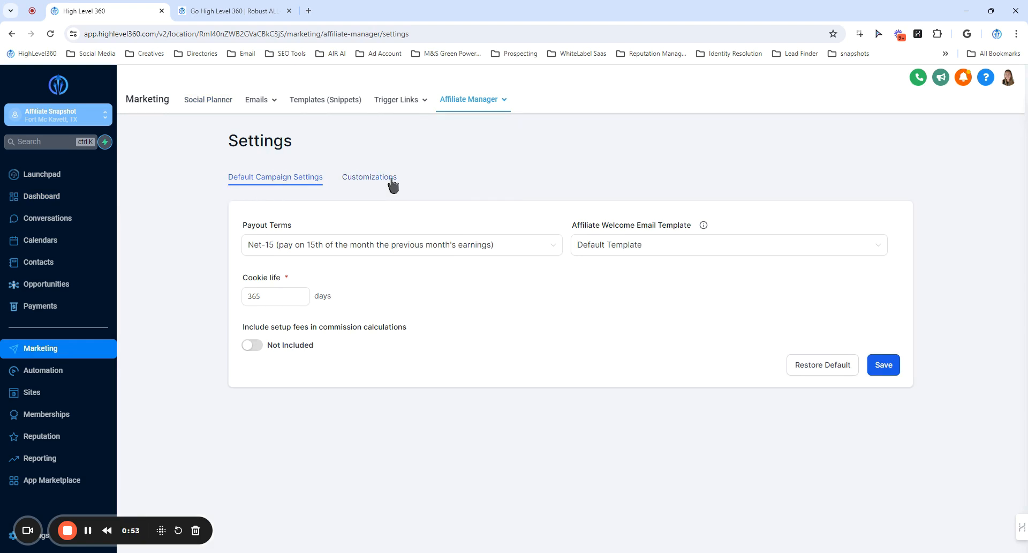
click(301, 253)
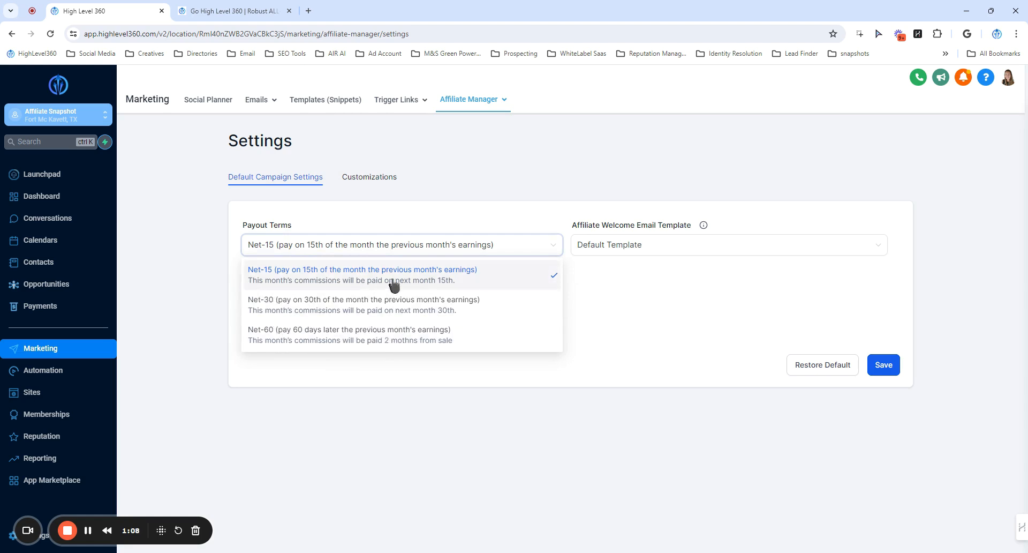
click(428, 362)
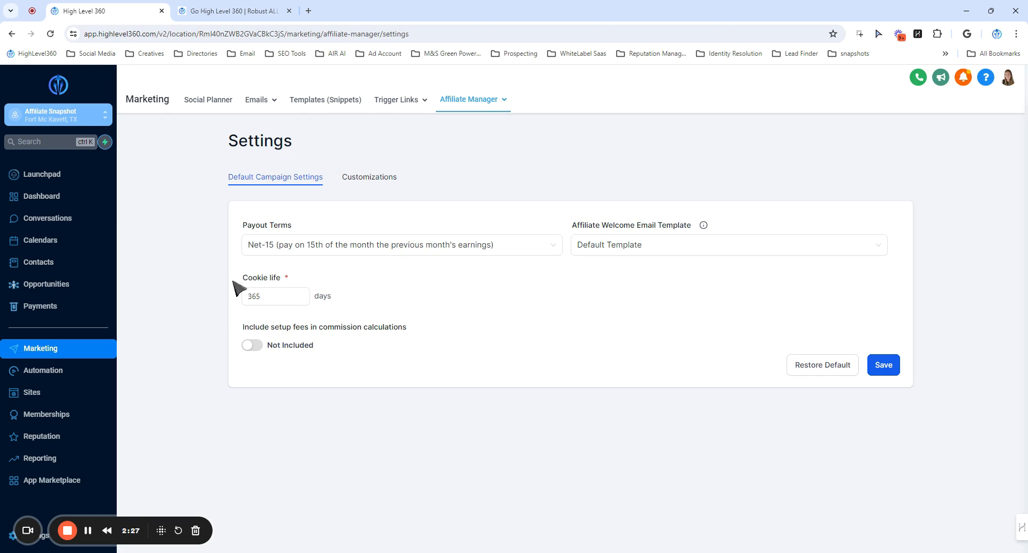
click(267, 296)
drag(268, 296, 226, 291)
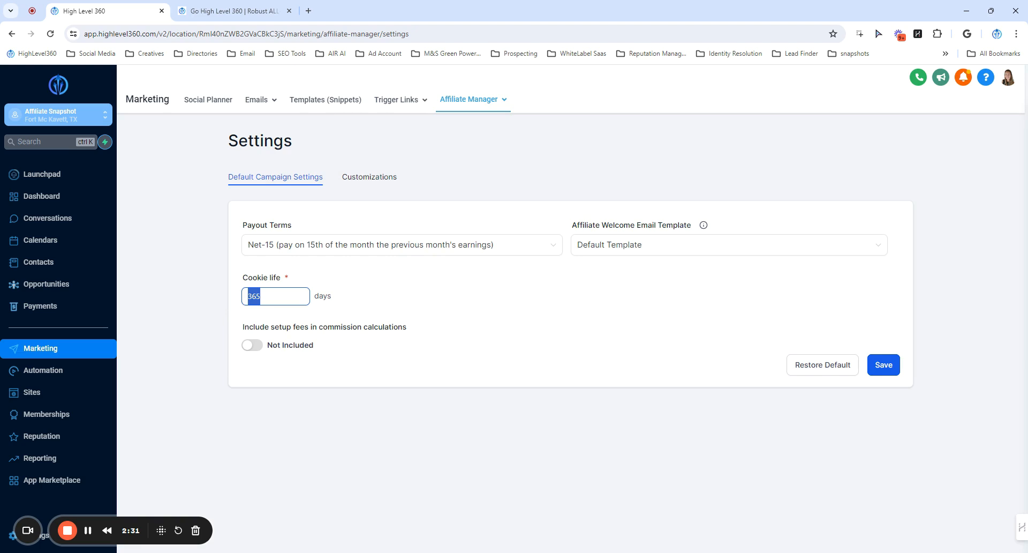
click(330, 300)
Review the customizable section names in the Affiliate Manager settings, including the title
click(372, 180)
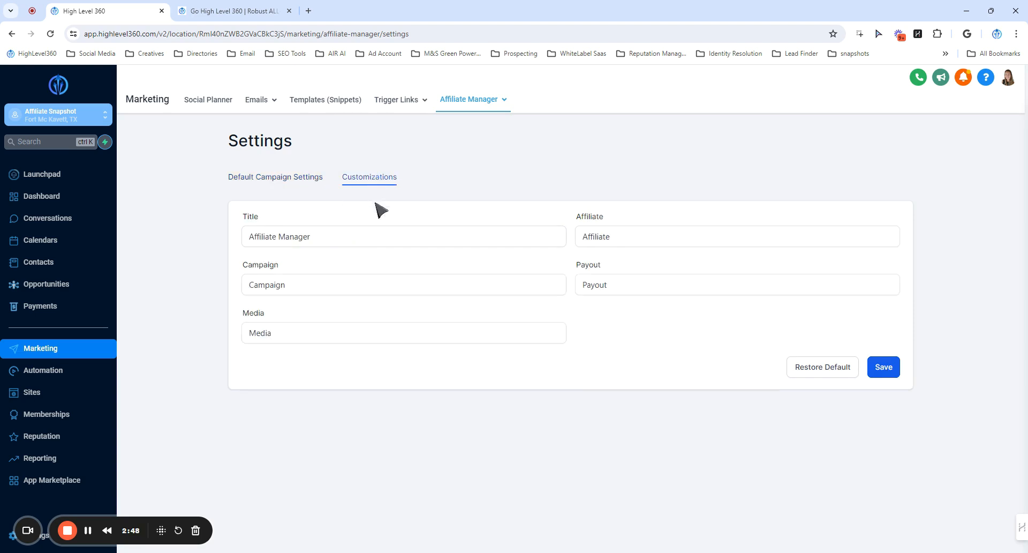
click(369, 236)
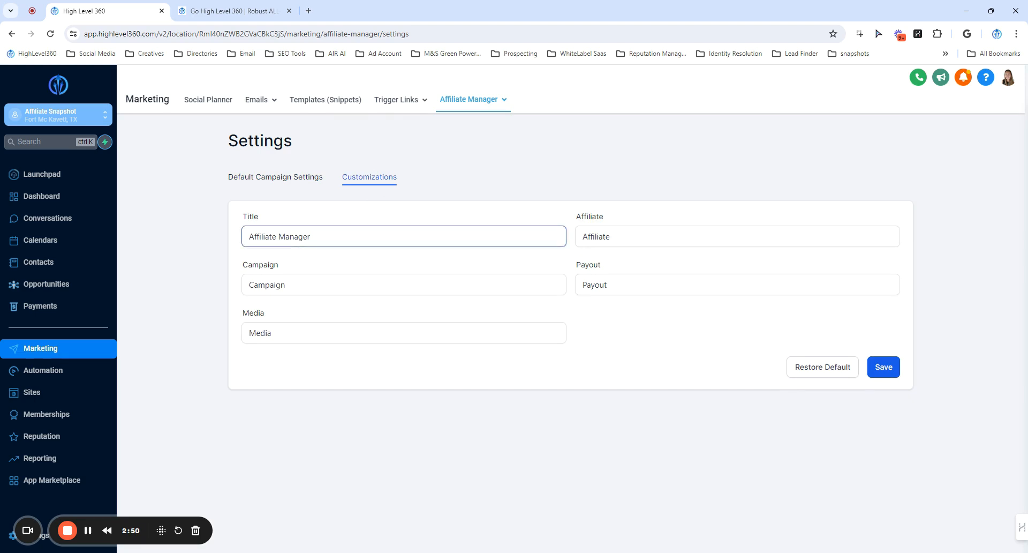
click(474, 100)
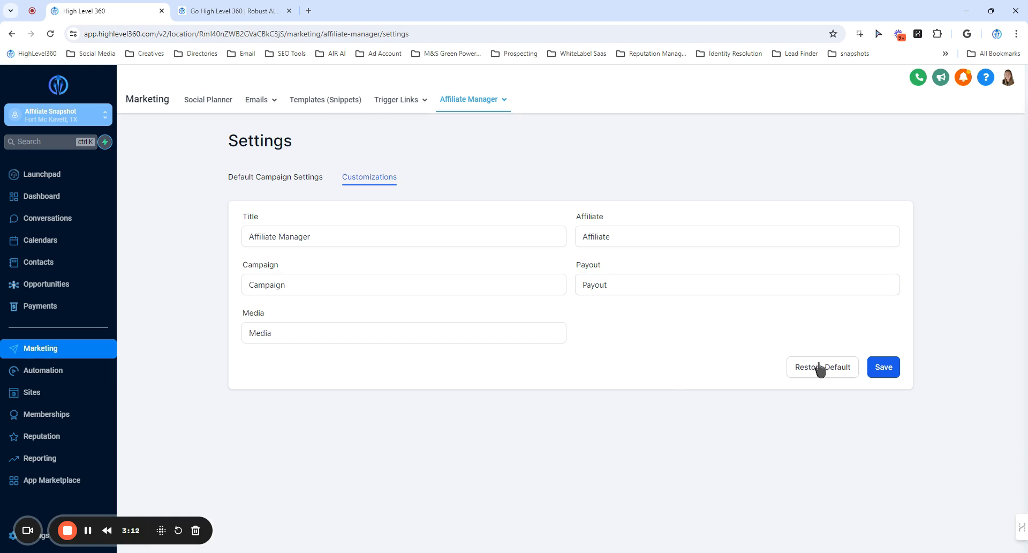
Open the affiliate payouts and go through the Approved for Payout, Paid and Denied Payout lists and the month range filter
mouse_move(486, 107)
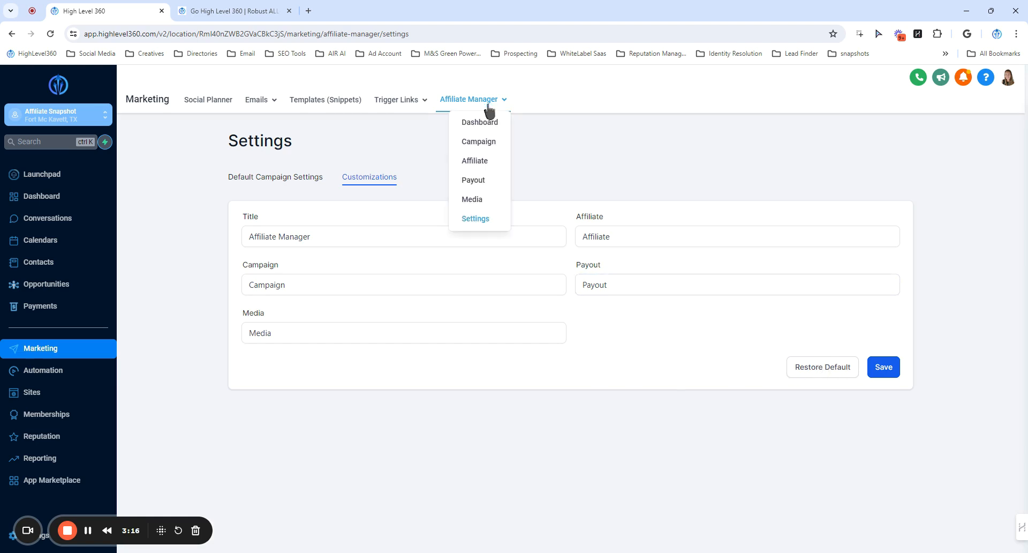
click(477, 203)
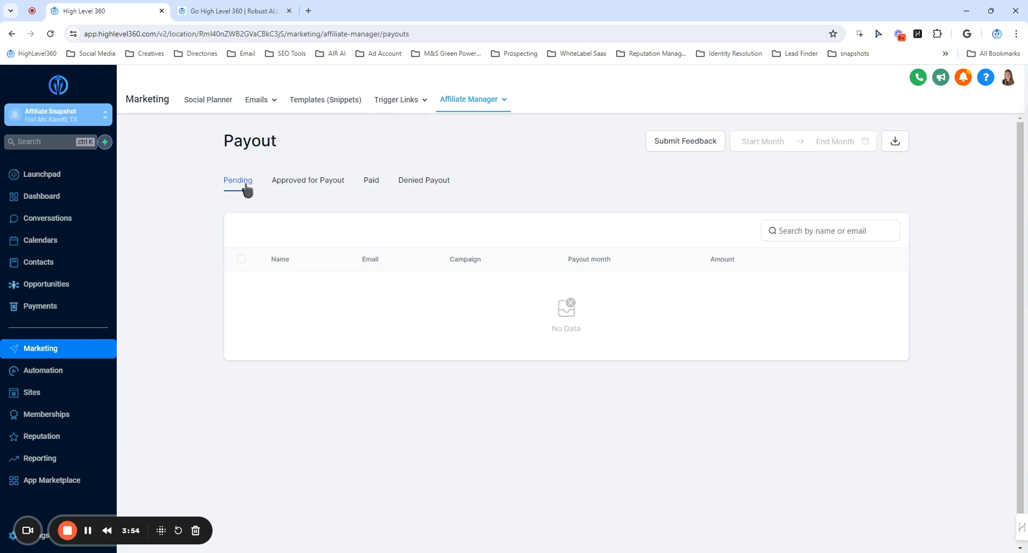
click(329, 180)
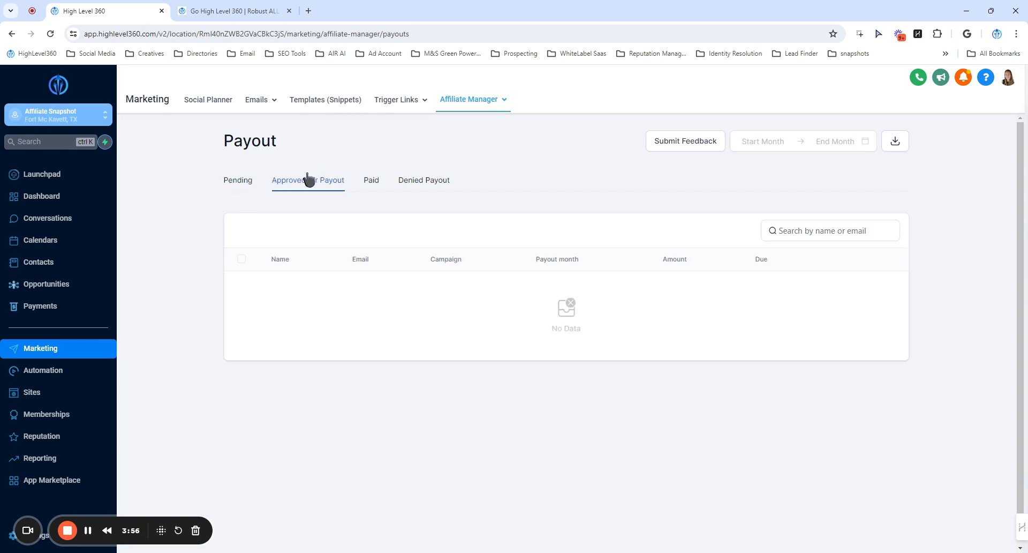
click(372, 182)
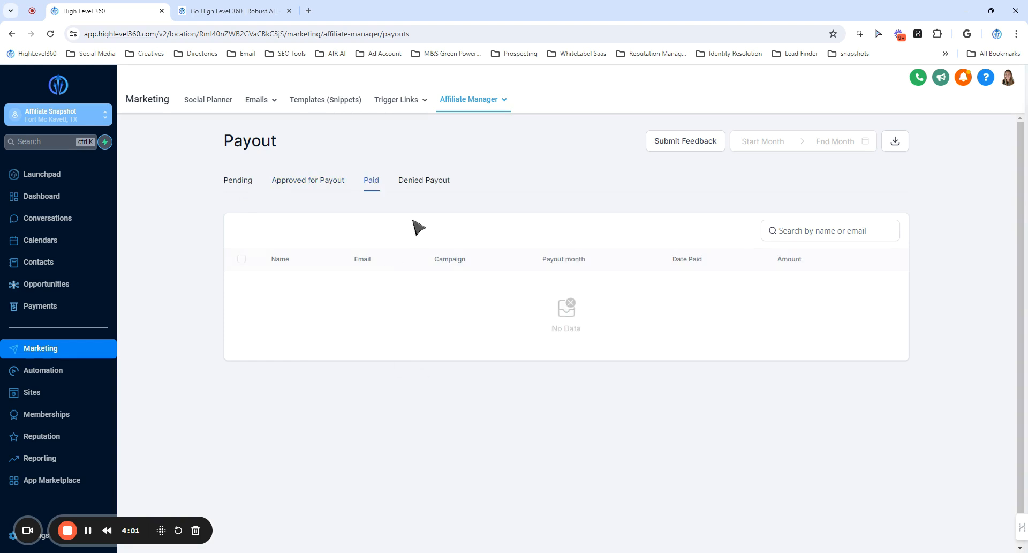
click(429, 193)
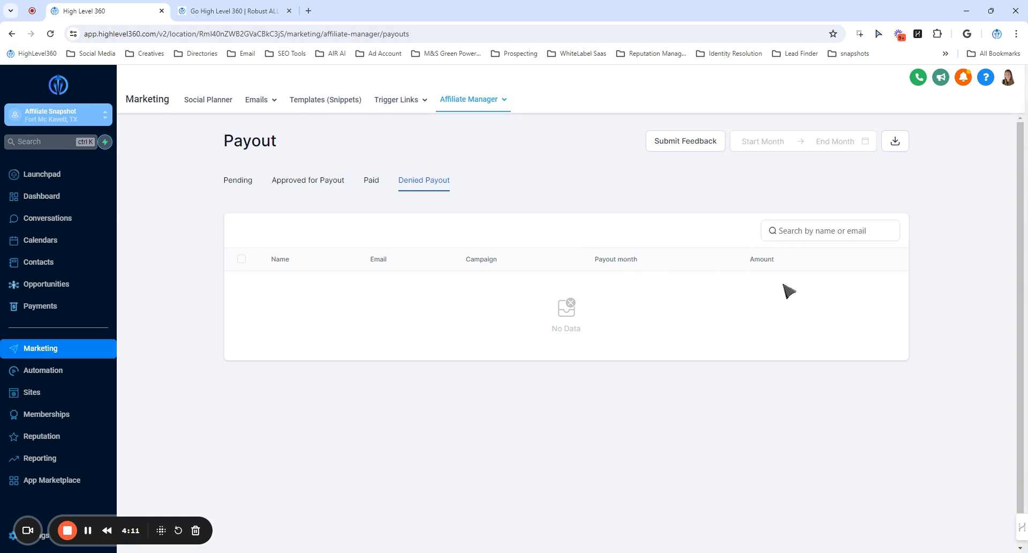
click(762, 141)
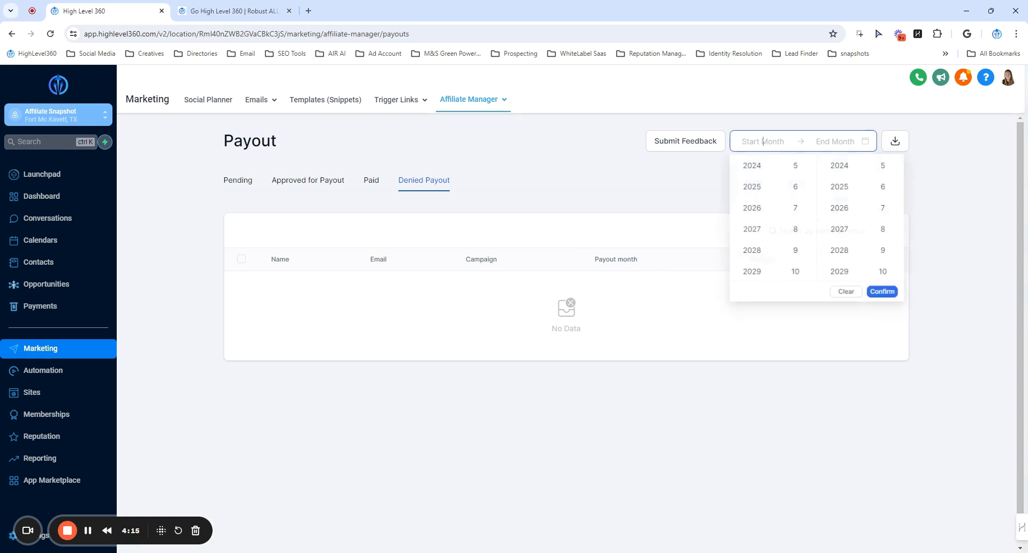
click(807, 124)
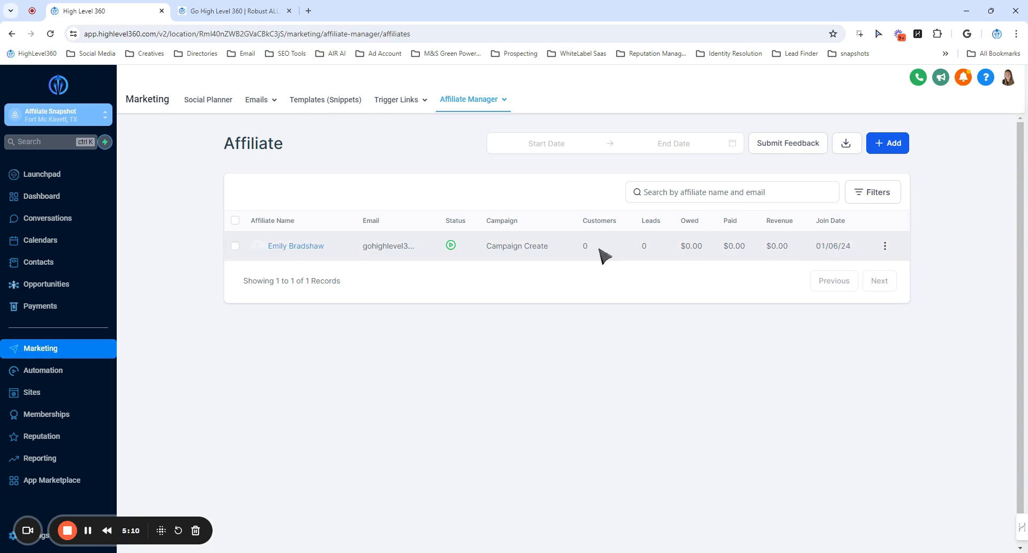
Mark the affiliate in the Affiliate list as inactive
click(451, 247)
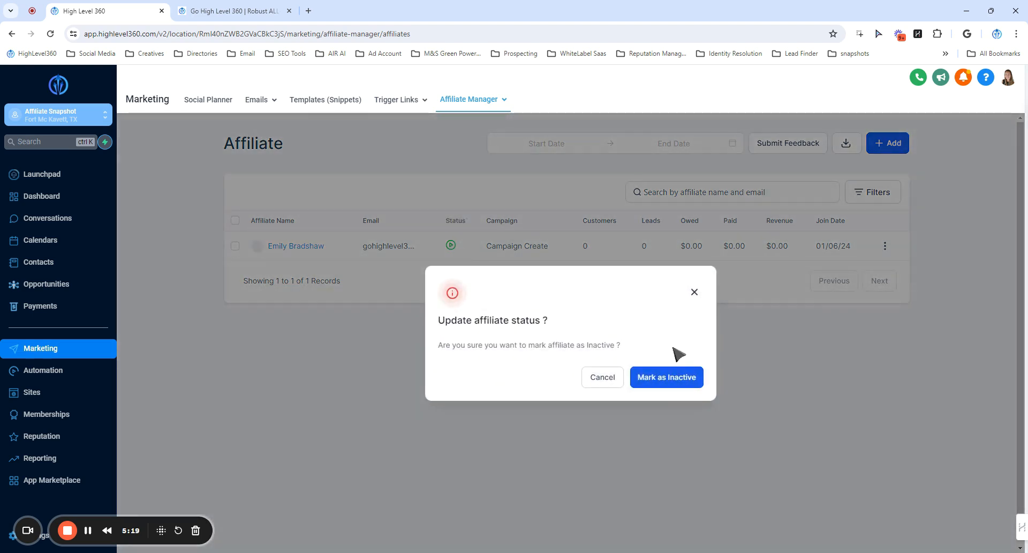
click(656, 379)
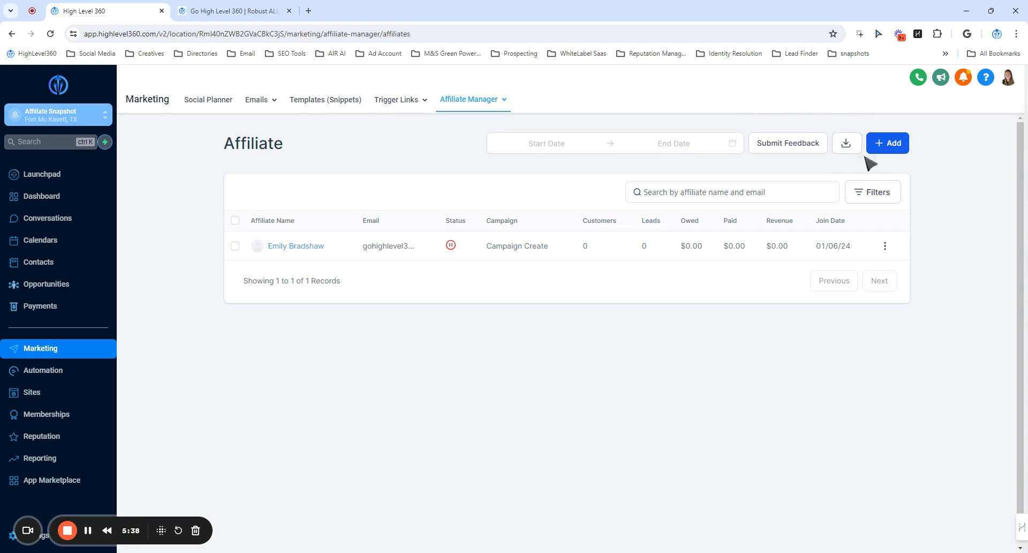
Look through the options for adding a new affiliate, including selecting a contact to import, without importing anyone
click(893, 144)
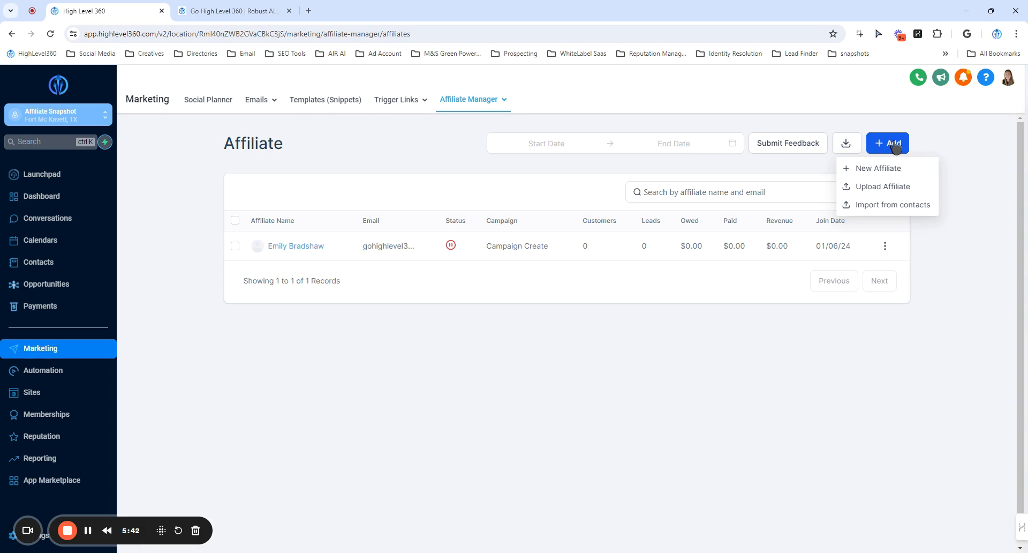
click(856, 168)
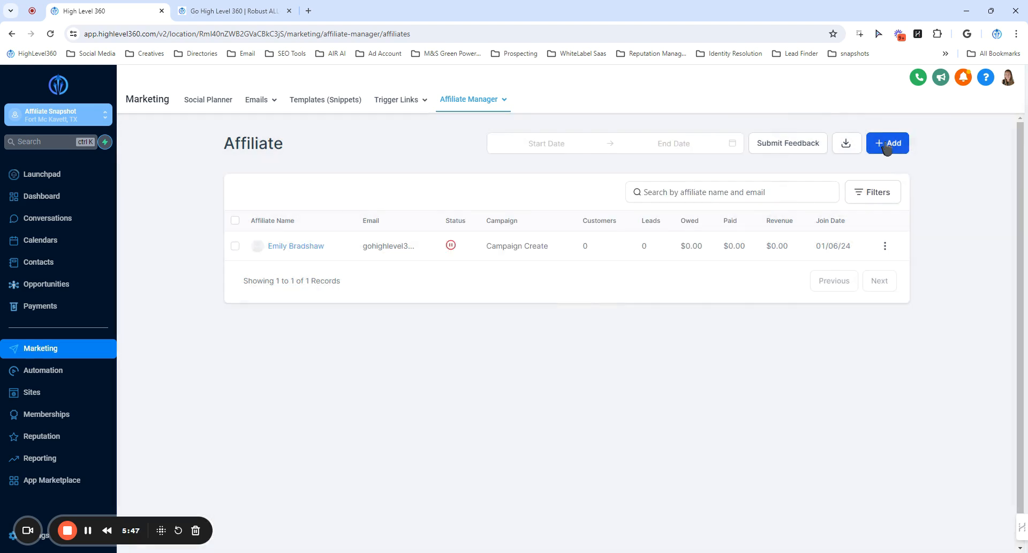
click(888, 143)
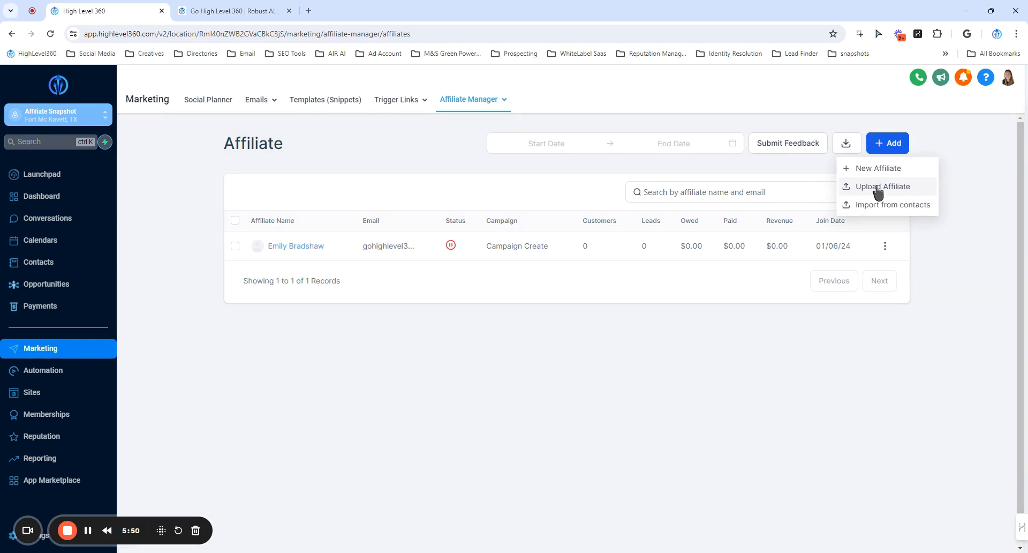
click(865, 204)
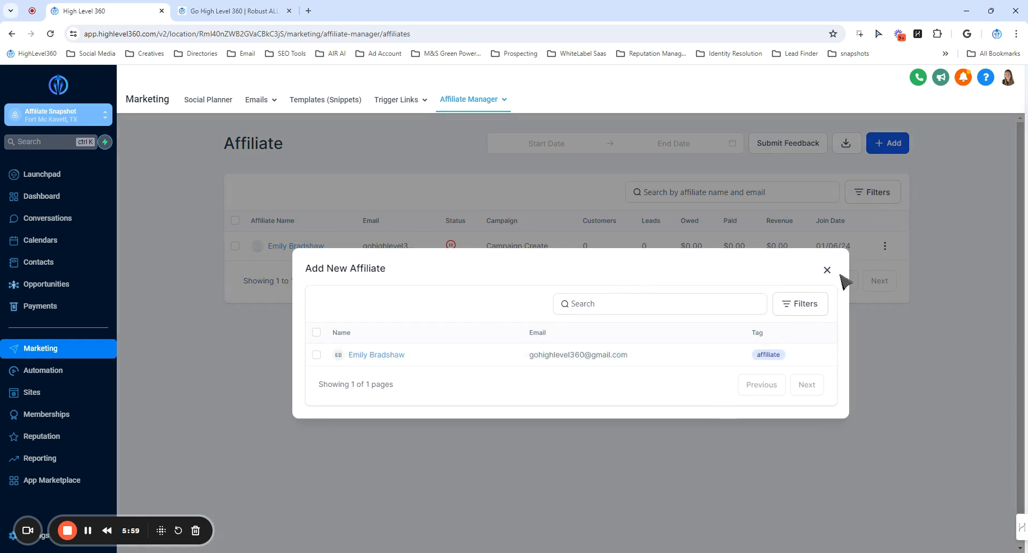
click(316, 355)
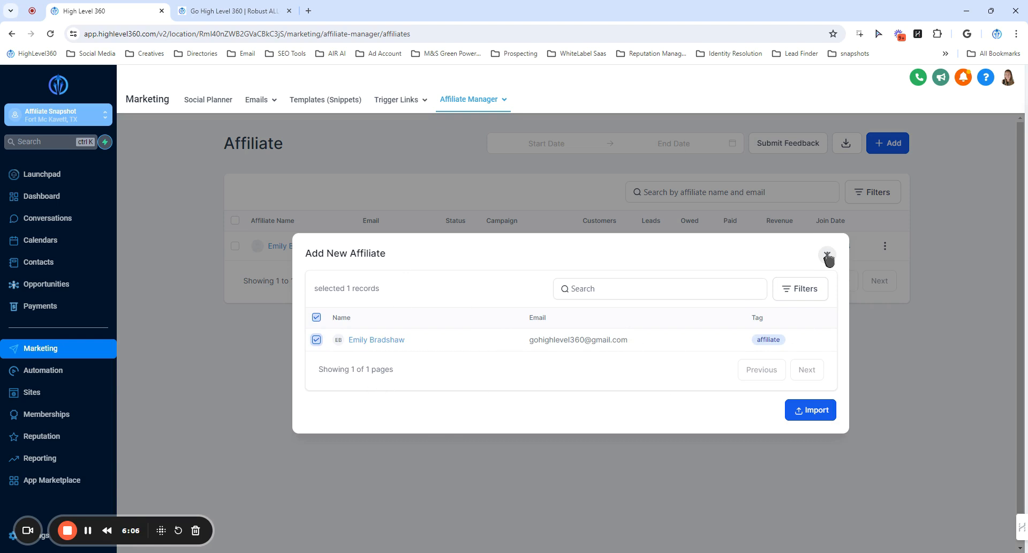
click(827, 257)
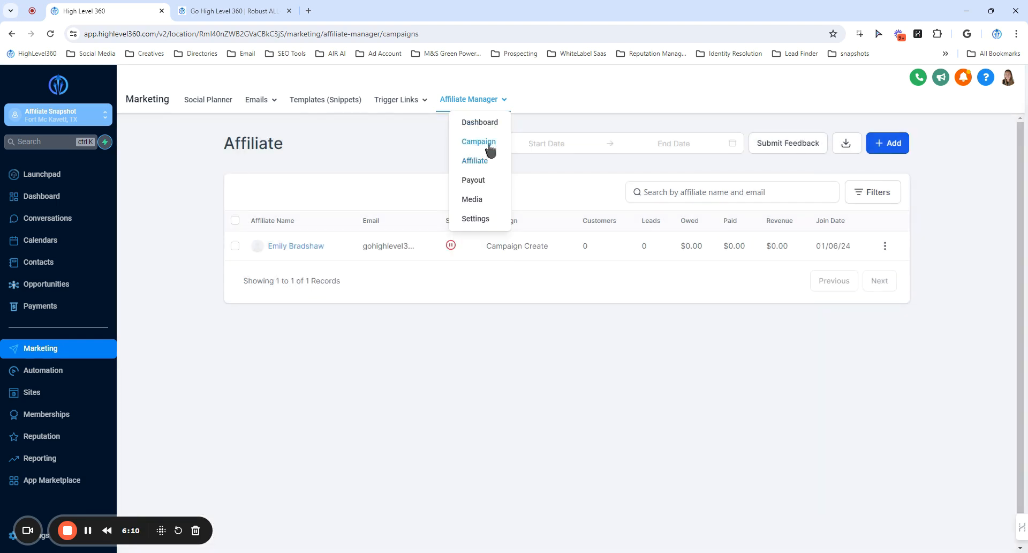
Review the affiliate Campaign page and the revenue, payout and commission sections of the Affiliate Manager dashboard
click(489, 151)
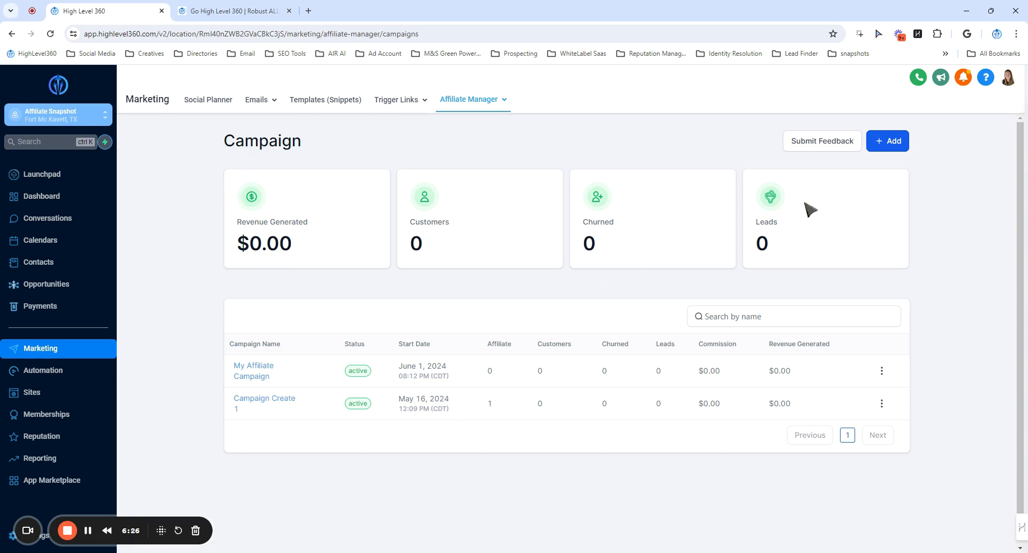
mouse_move(471, 99)
click(485, 124)
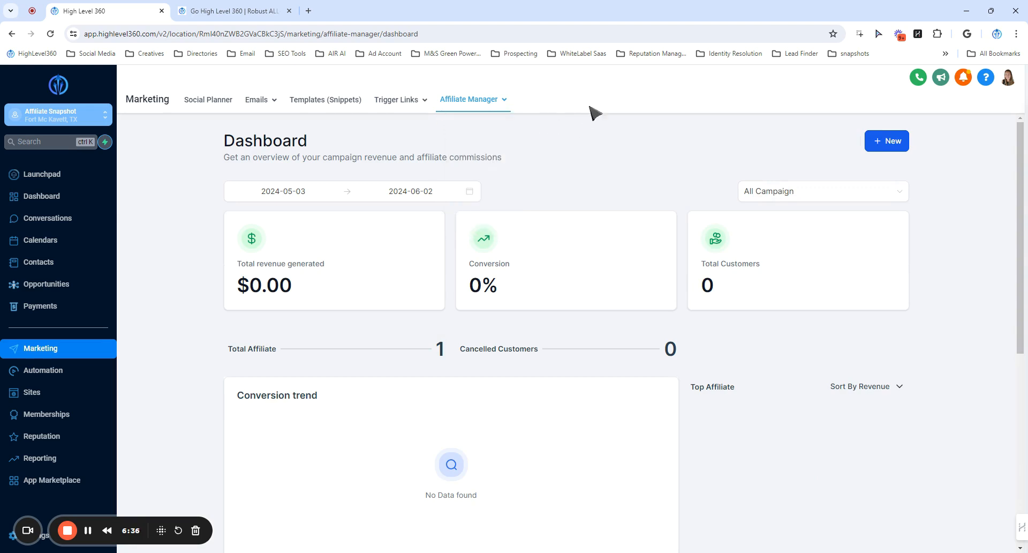
scroll(661, 214, down, 5)
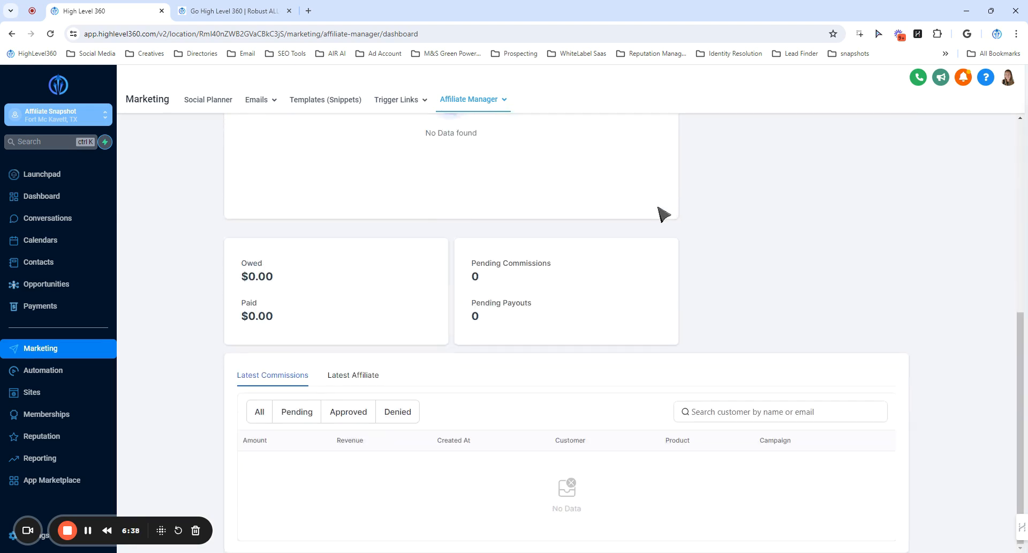
scroll(532, 334, up, 2)
scroll(531, 333, up, 4)
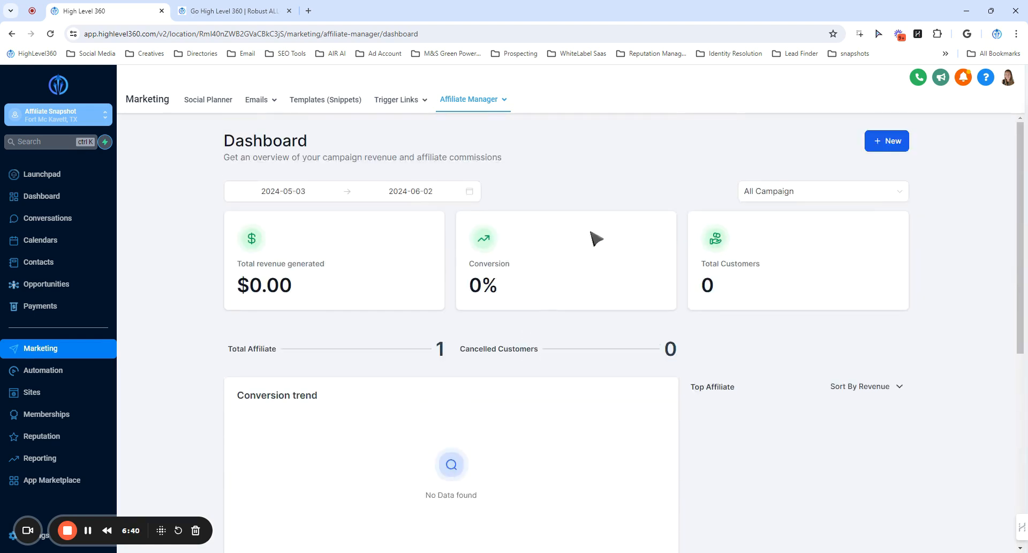
mouse_move(493, 104)
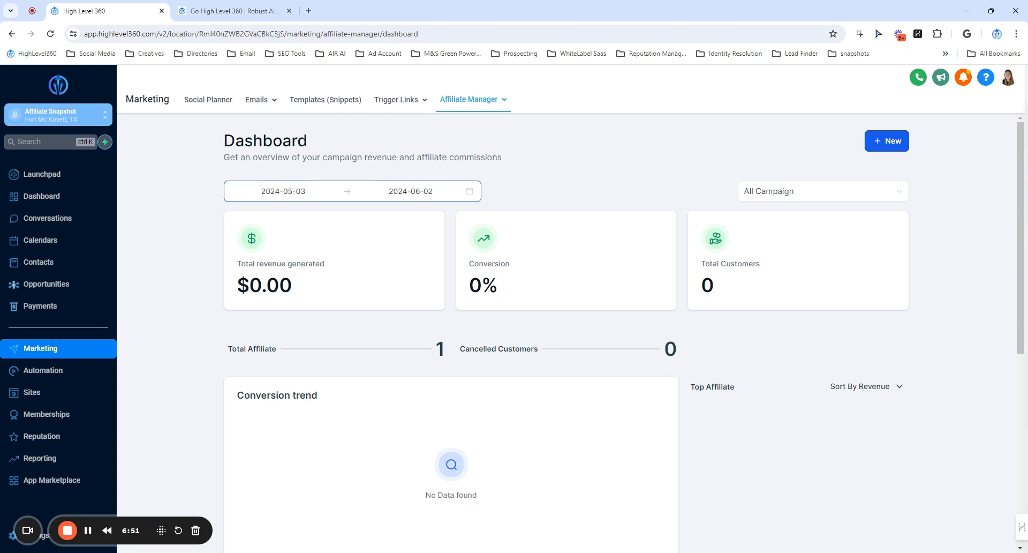
Try the This Year, This Month, Last 7 Days, This Week and Last Week presets in the dashboard's date range without applying them
click(269, 191)
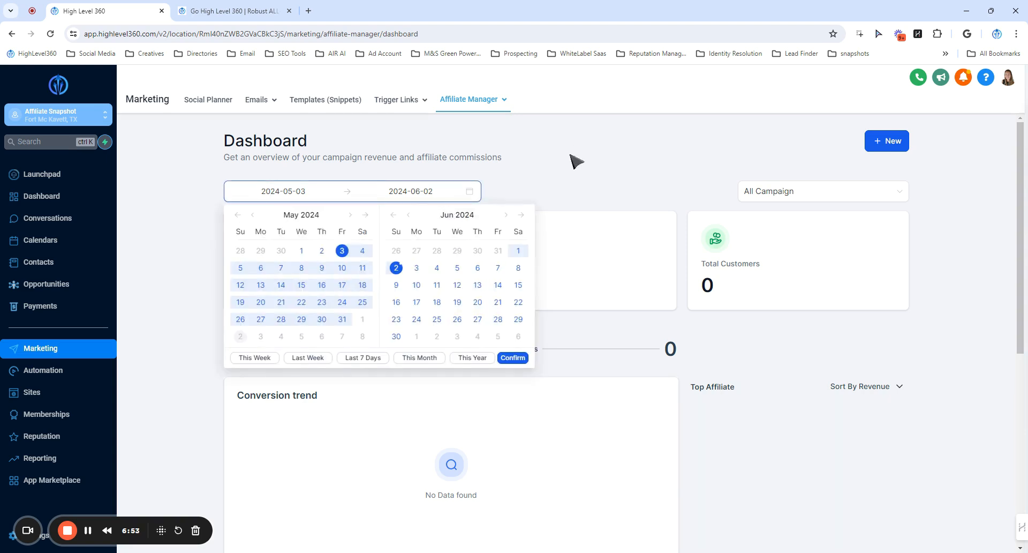
click(473, 357)
click(420, 358)
click(353, 357)
click(259, 358)
click(297, 359)
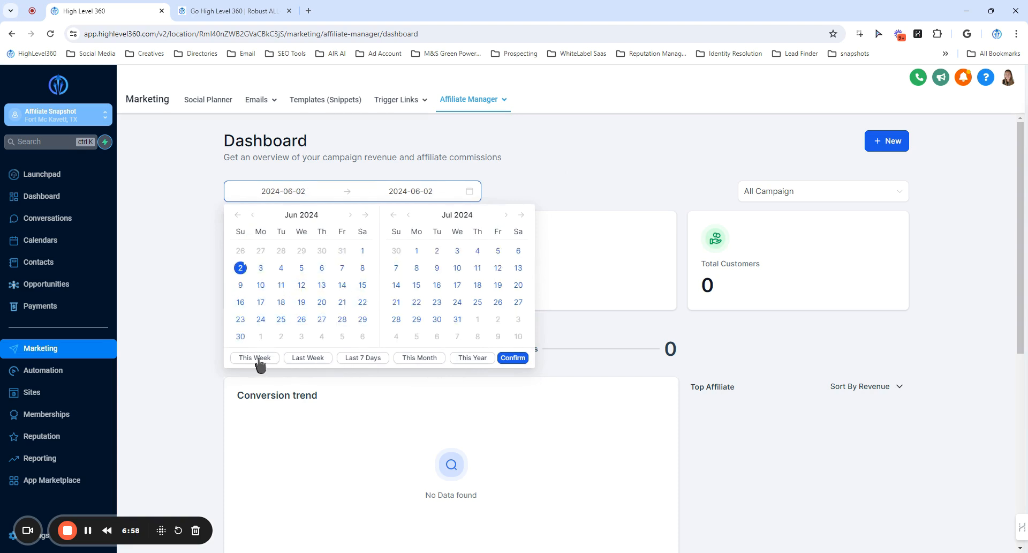
click(575, 130)
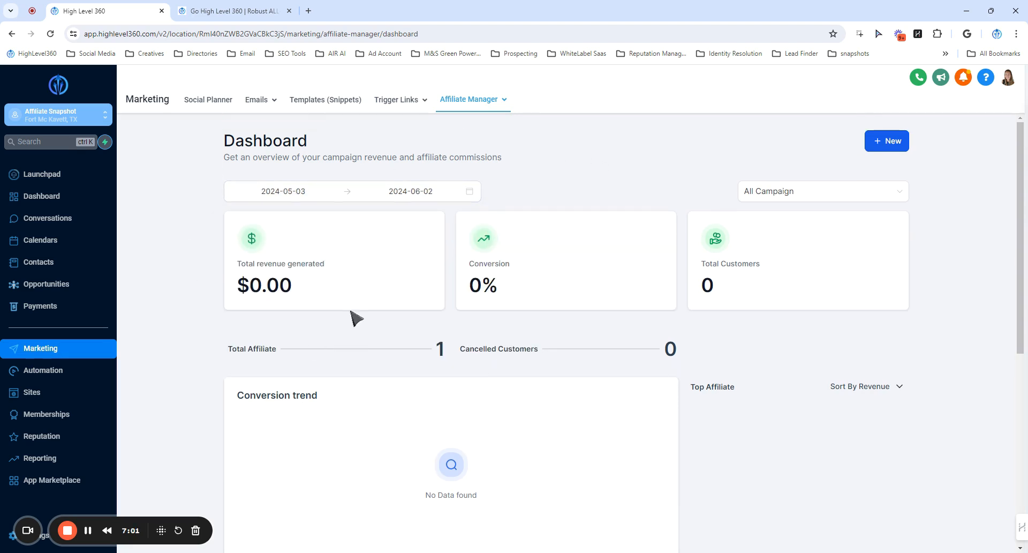
Filter the affiliate dashboard to My Affiliate Campaign and look over its affiliate and conversion figures
click(783, 188)
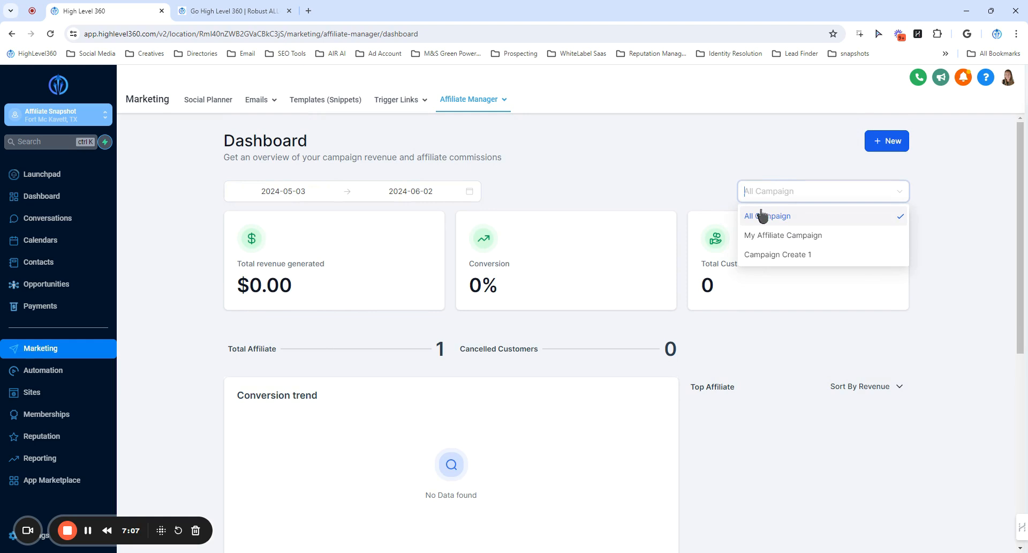
click(783, 235)
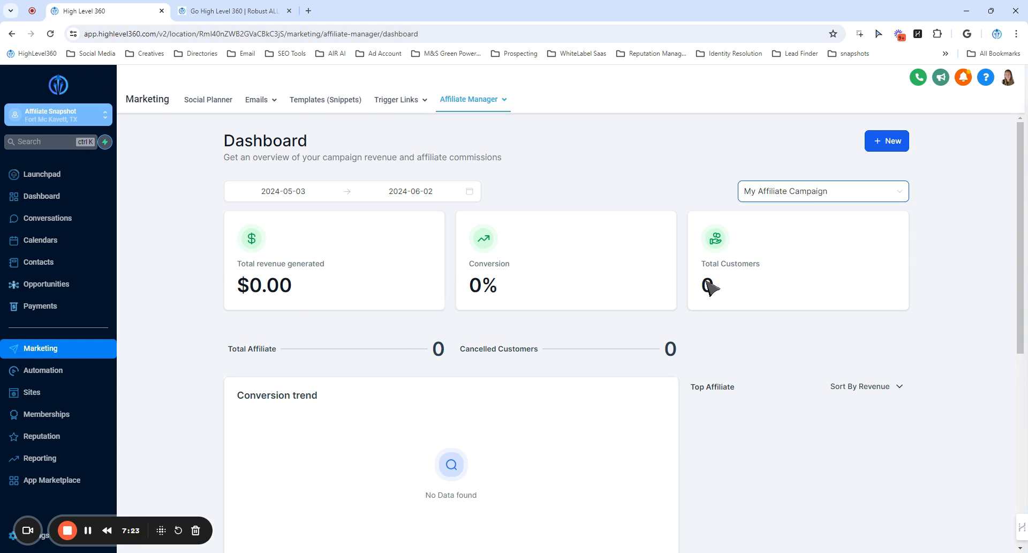
scroll(709, 287, down, 2)
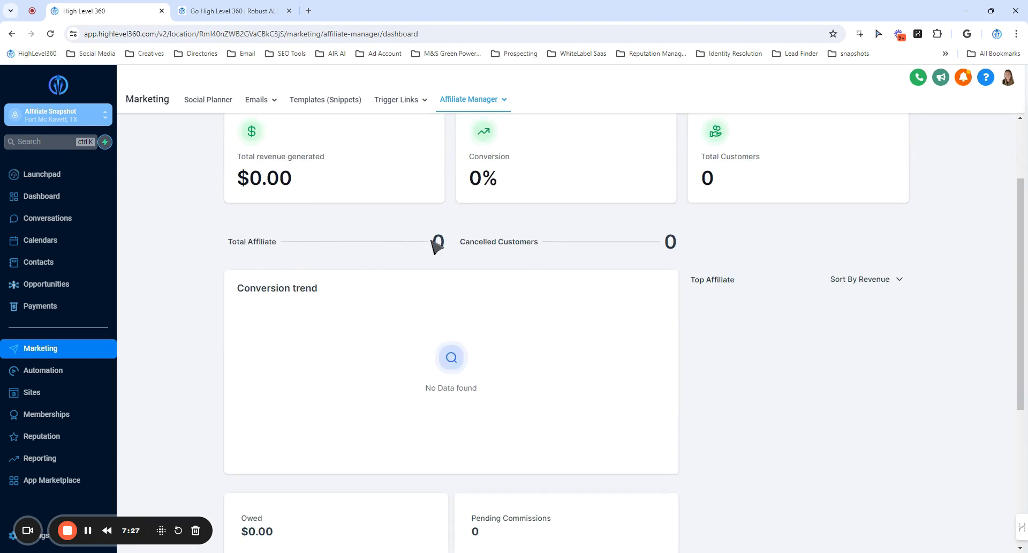
Review the dashboard's conversion trend, top affiliates and owed, paid and pending figures for the filtered campaign
scroll(423, 325, down, 1)
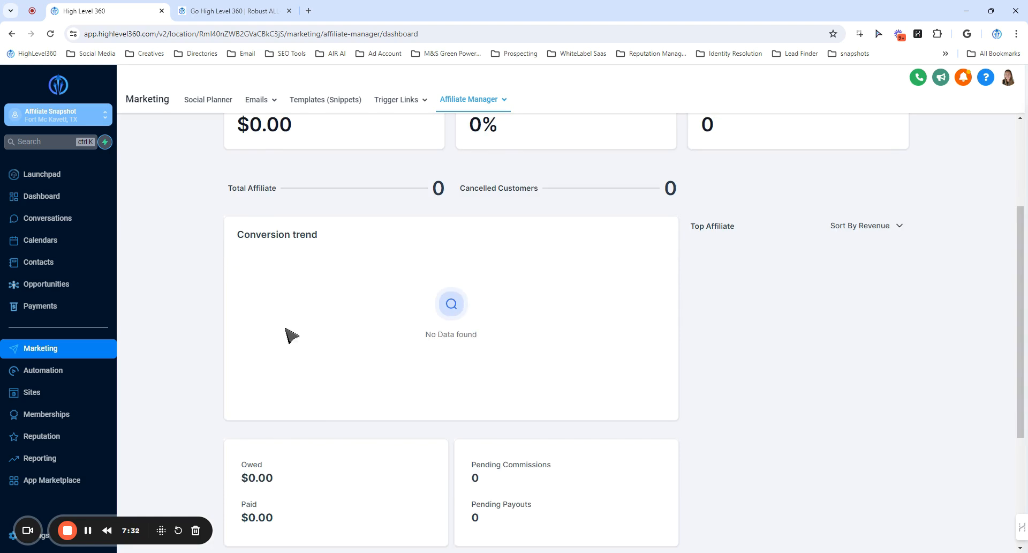
scroll(395, 355, up, 2)
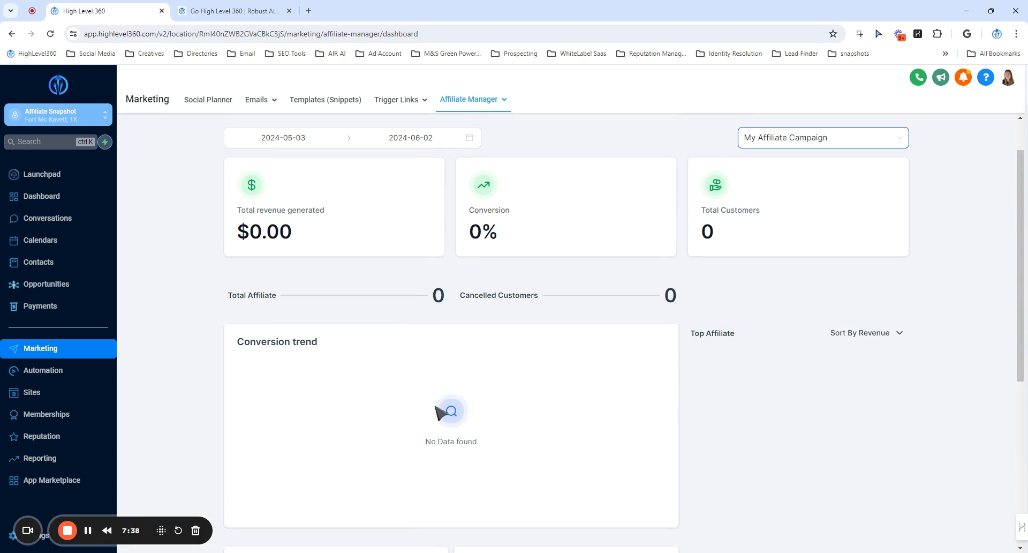
scroll(482, 406, down, 2)
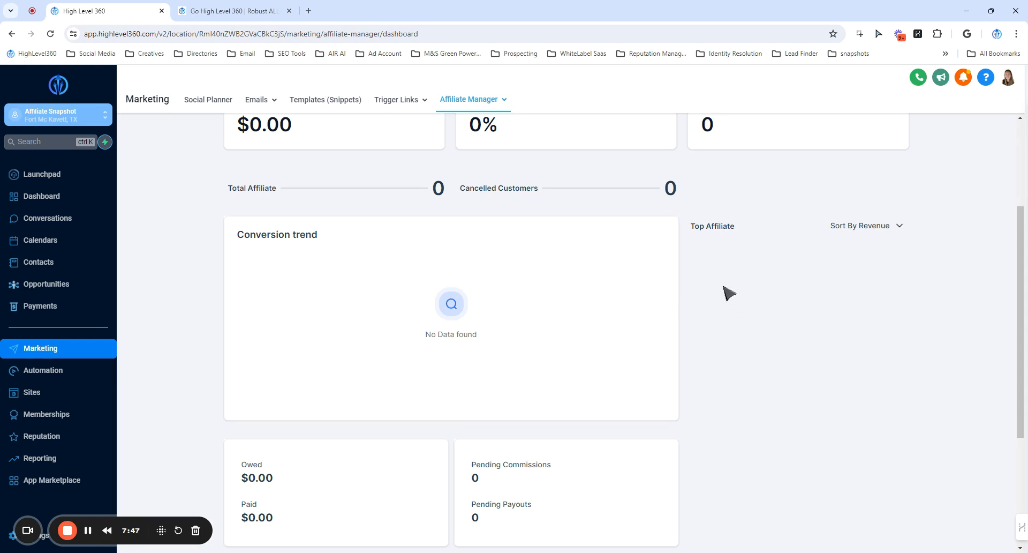
click(866, 227)
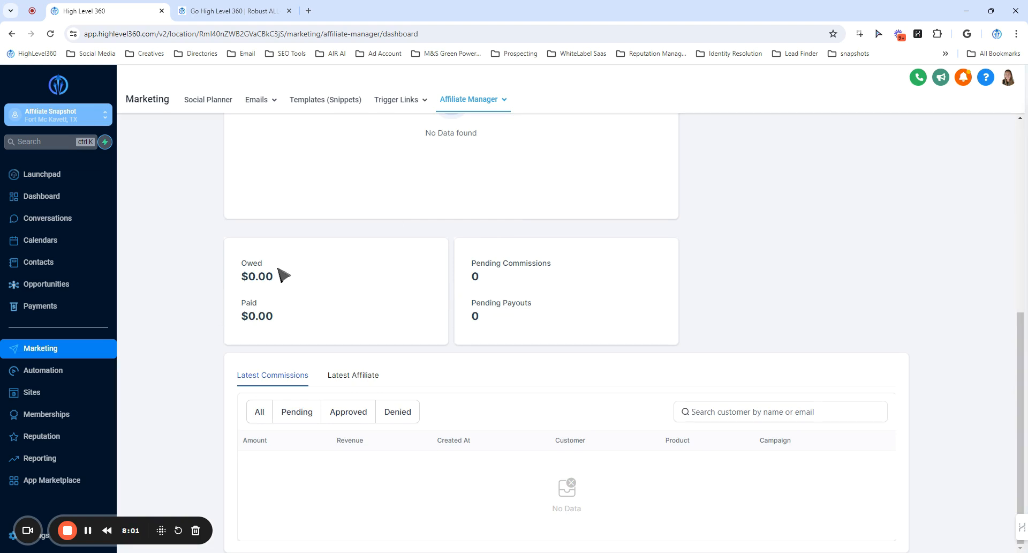
Look over the Latest Commissions list with its Pending, Approved and Denied filters, and the Latest Affiliate list with its search
click(471, 100)
click(310, 413)
click(363, 415)
click(396, 413)
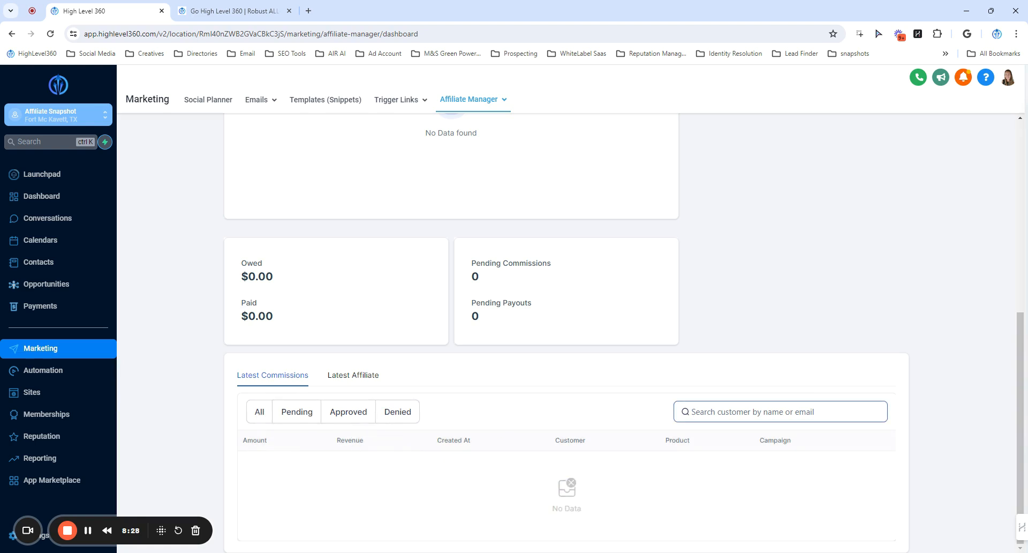
click(353, 374)
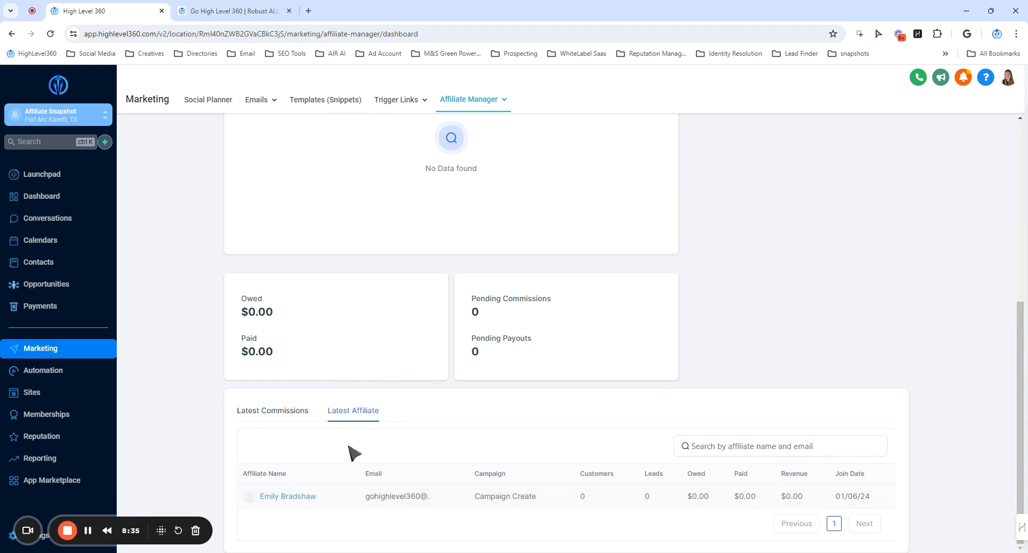
click(748, 446)
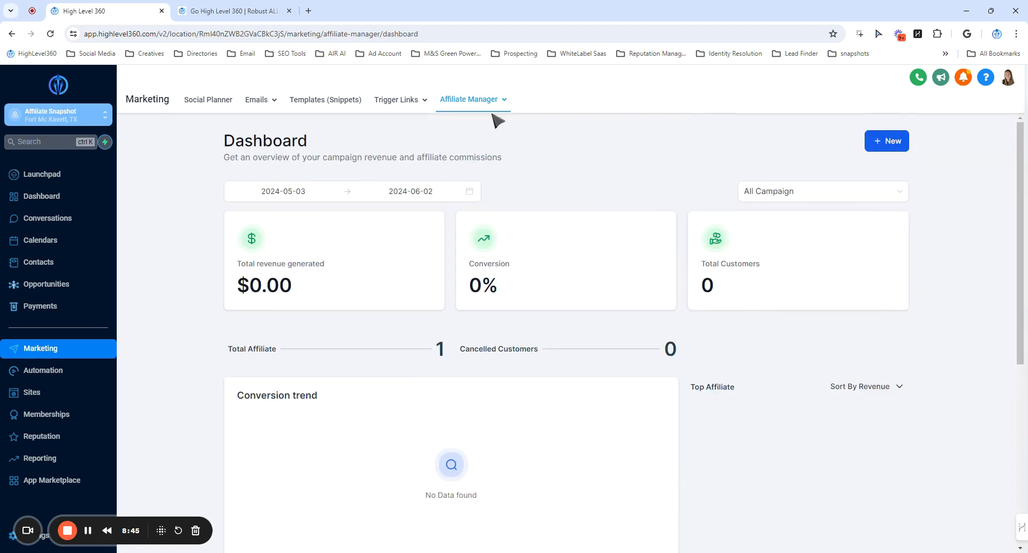
Start a new affiliate campaign from the Campaign page of the GoHighLevel360 account
mouse_move(494, 109)
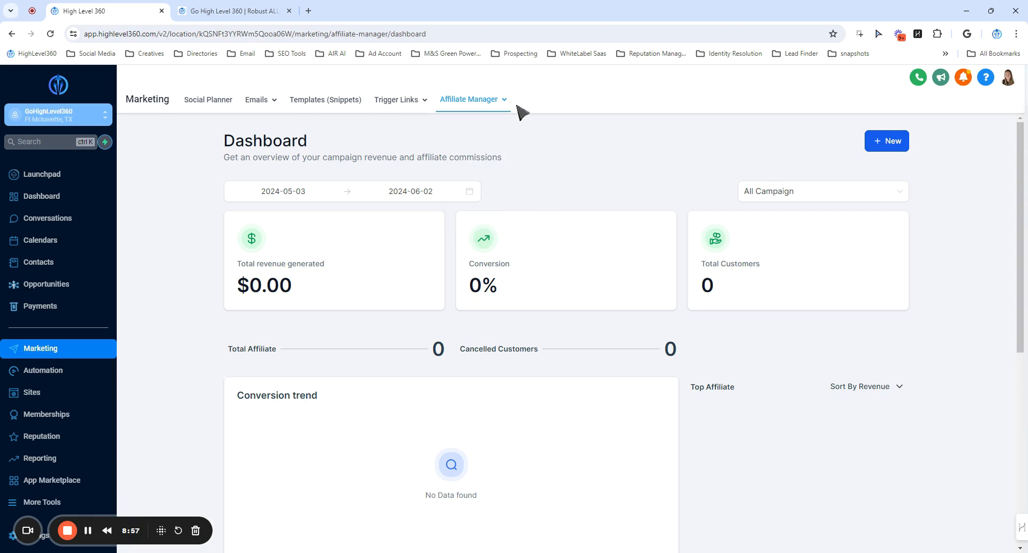
mouse_move(503, 105)
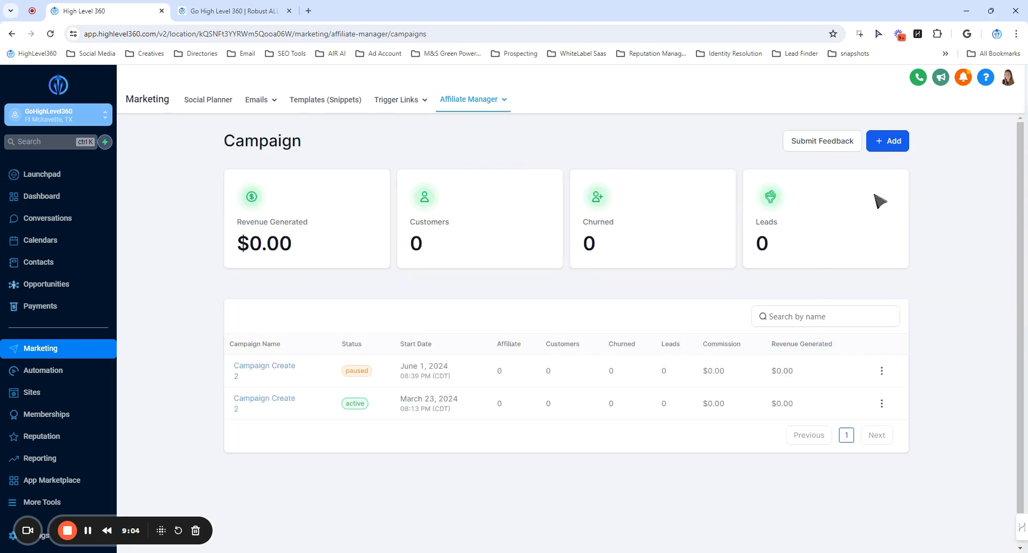
click(889, 143)
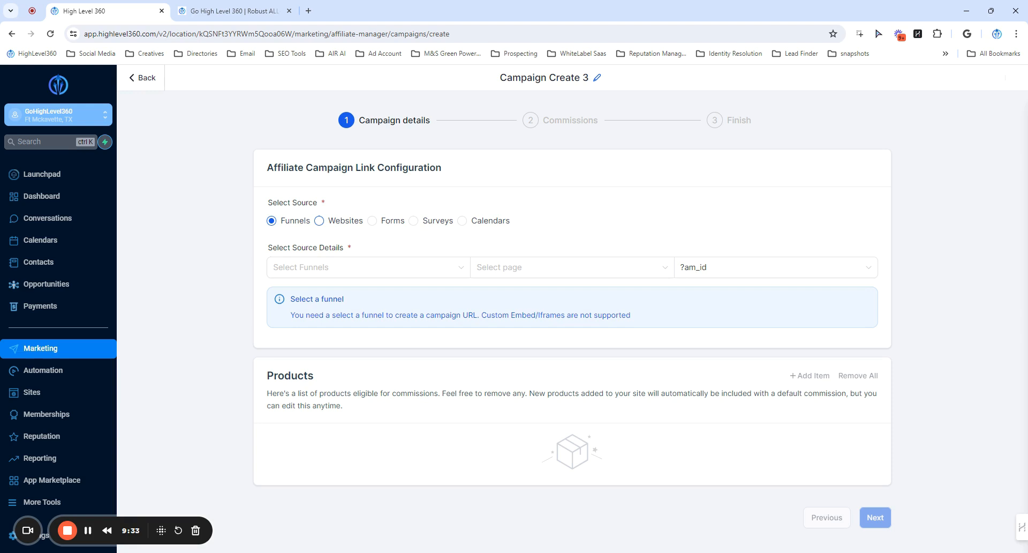
Set the campaign's source to Websites, choosing the Go High Level 360 website and its Home page
click(319, 221)
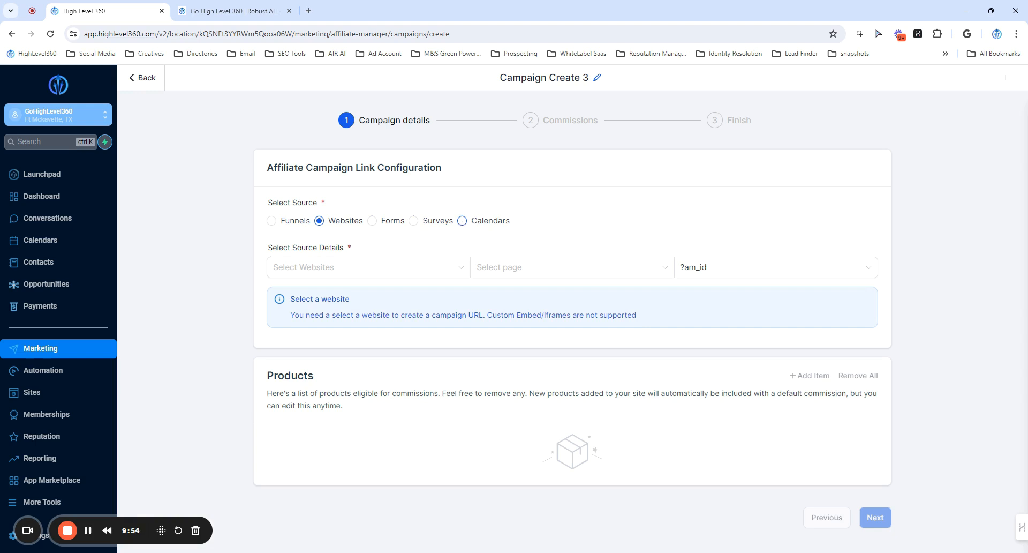
click(328, 273)
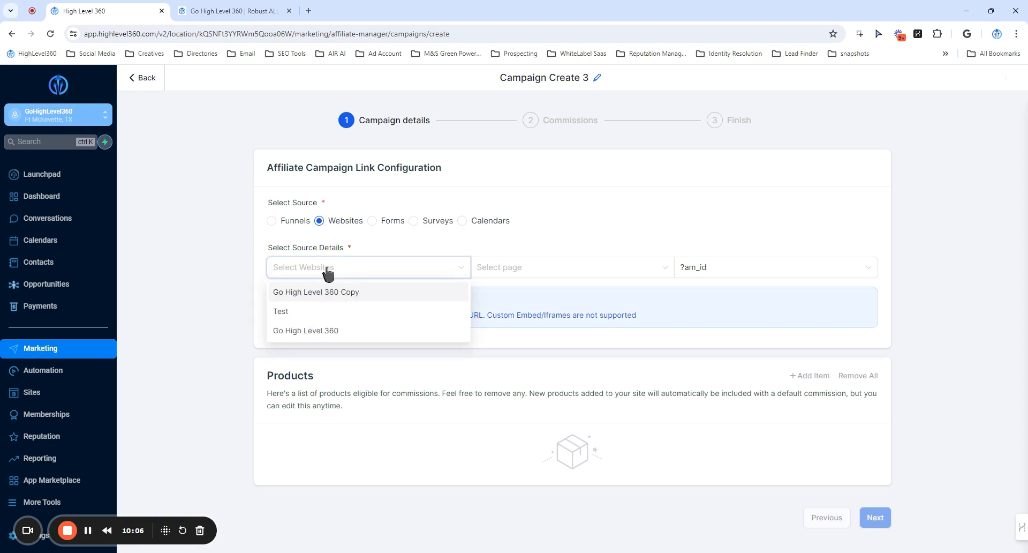
click(321, 330)
click(533, 275)
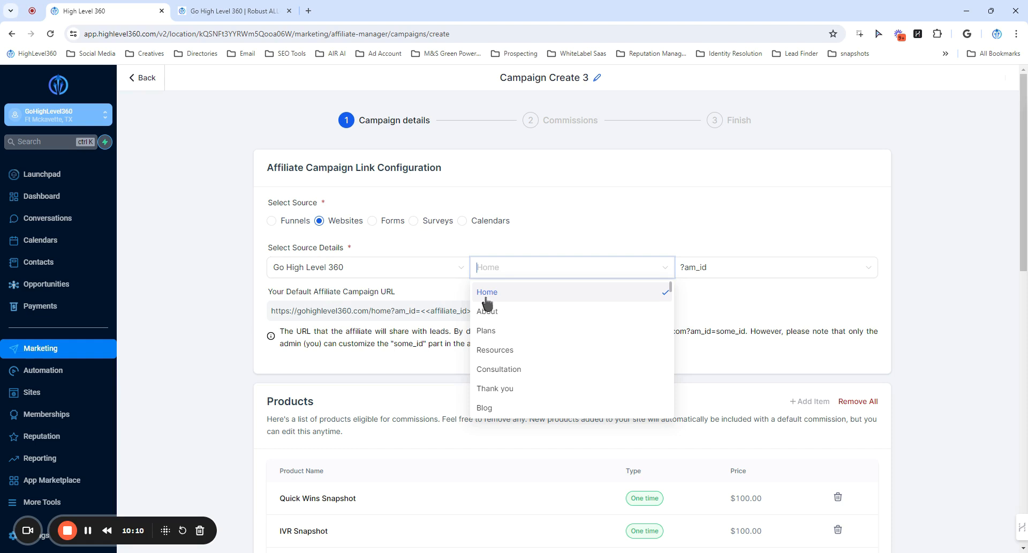
click(489, 299)
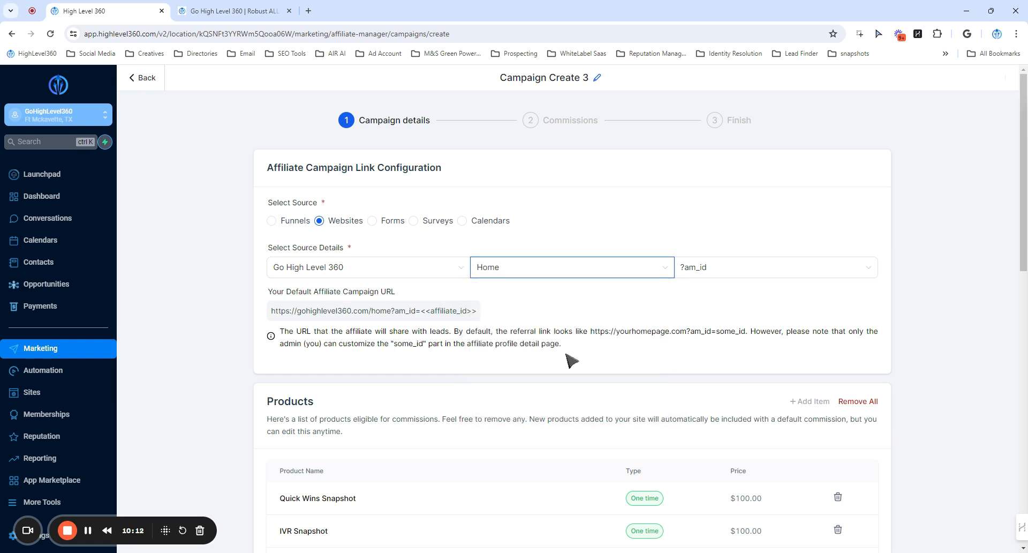
Review the products eligible for commission, remove Go High Level Whitelabel Agency Support, and continue to the commission settings
scroll(482, 305, down, 7)
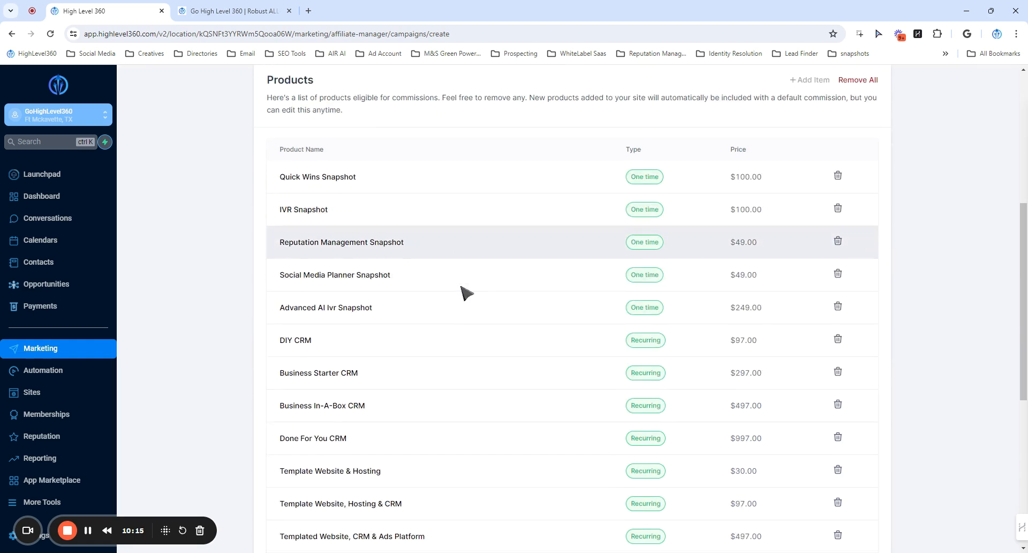
scroll(461, 291, down, 5)
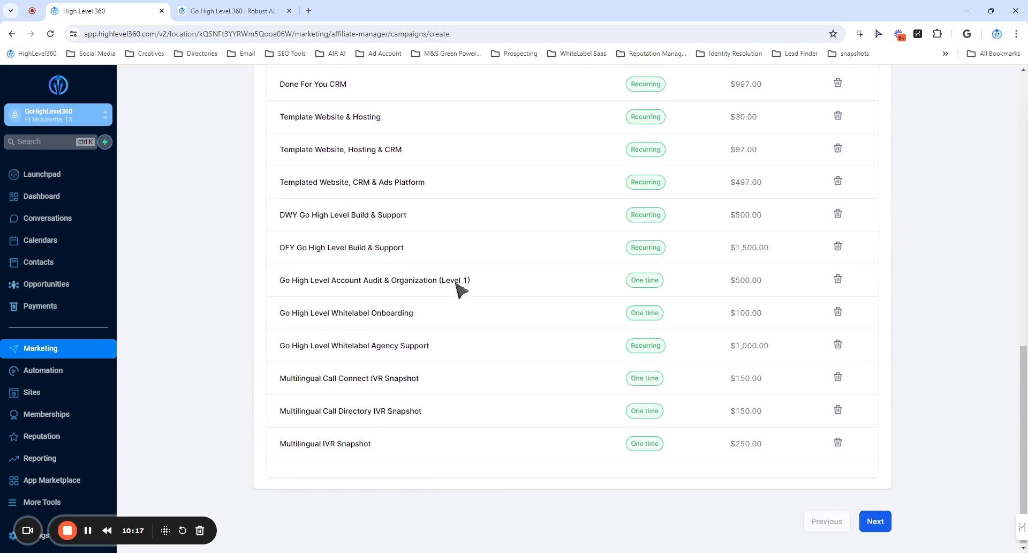
scroll(461, 291, up, 5)
scroll(401, 264, up, 4)
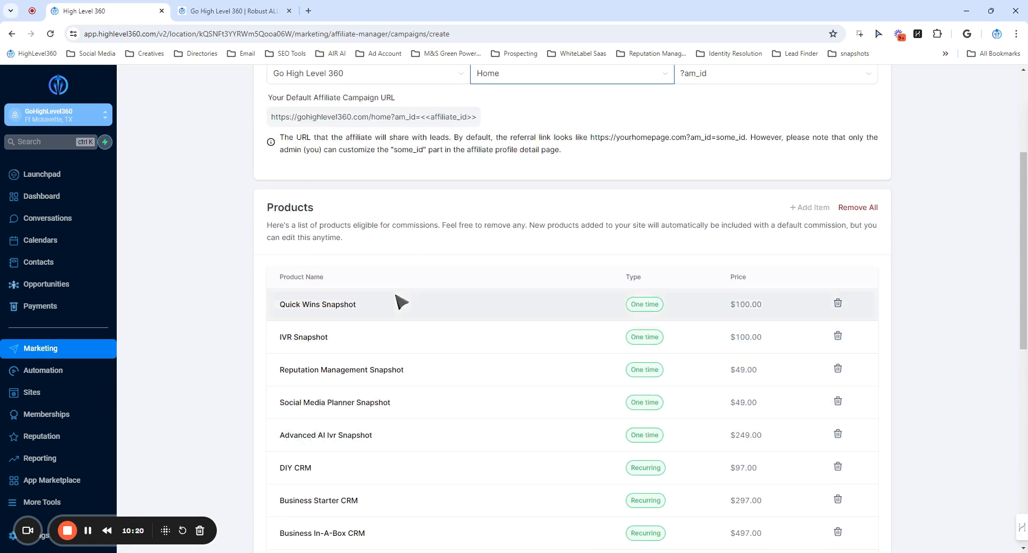
scroll(375, 230, down, 9)
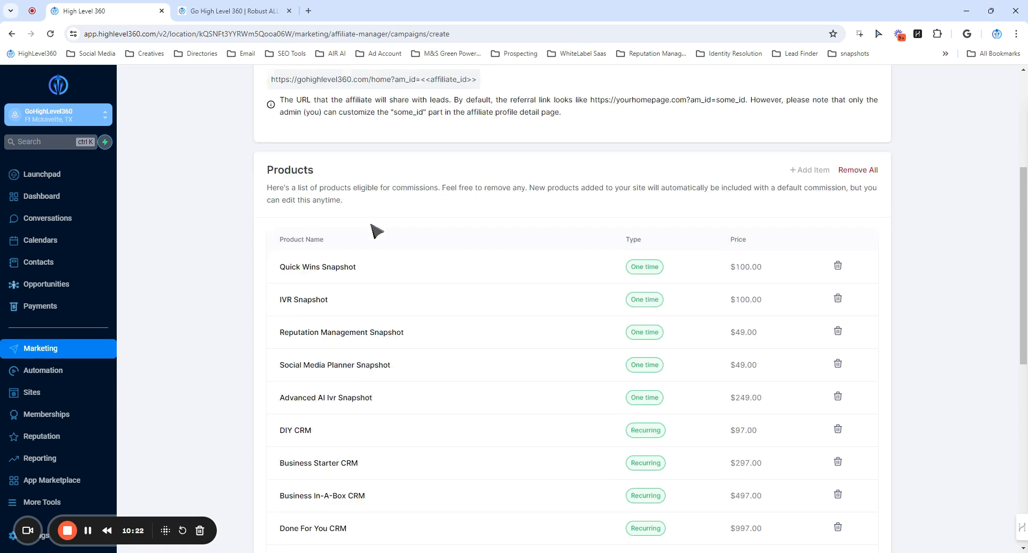
scroll(822, 437, up, 6)
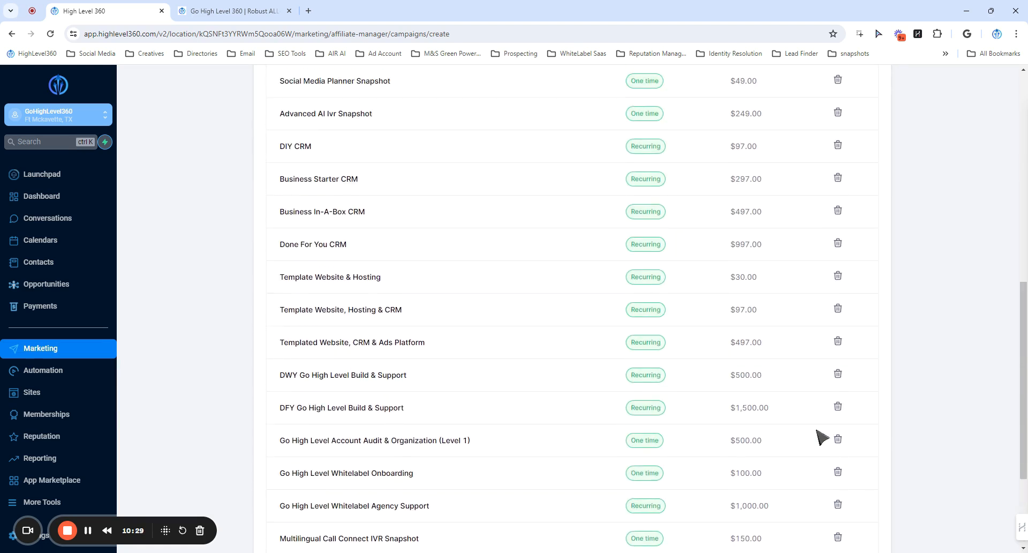
scroll(822, 437, up, 4)
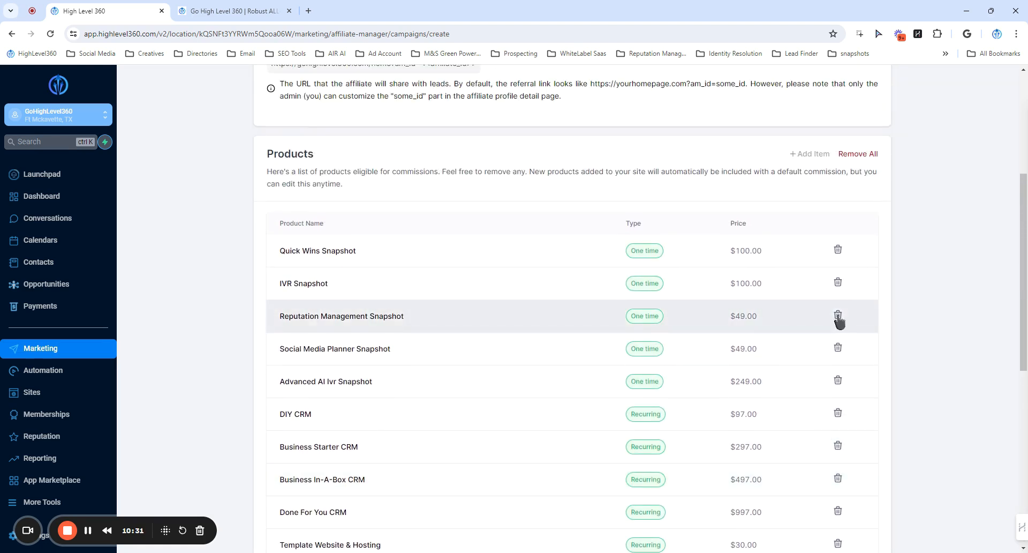
scroll(838, 321, down, 6)
scroll(838, 321, down, 4)
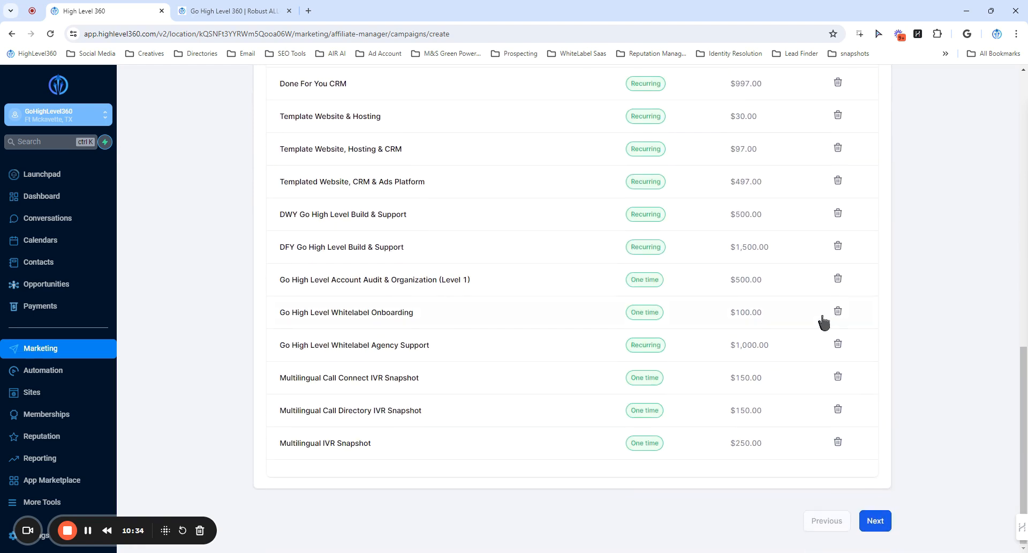
click(838, 344)
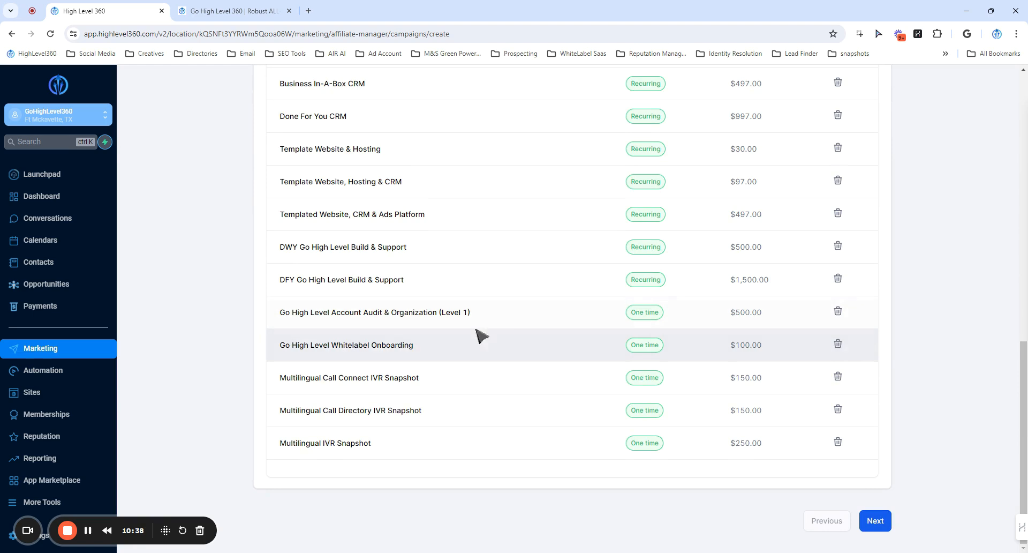
click(874, 520)
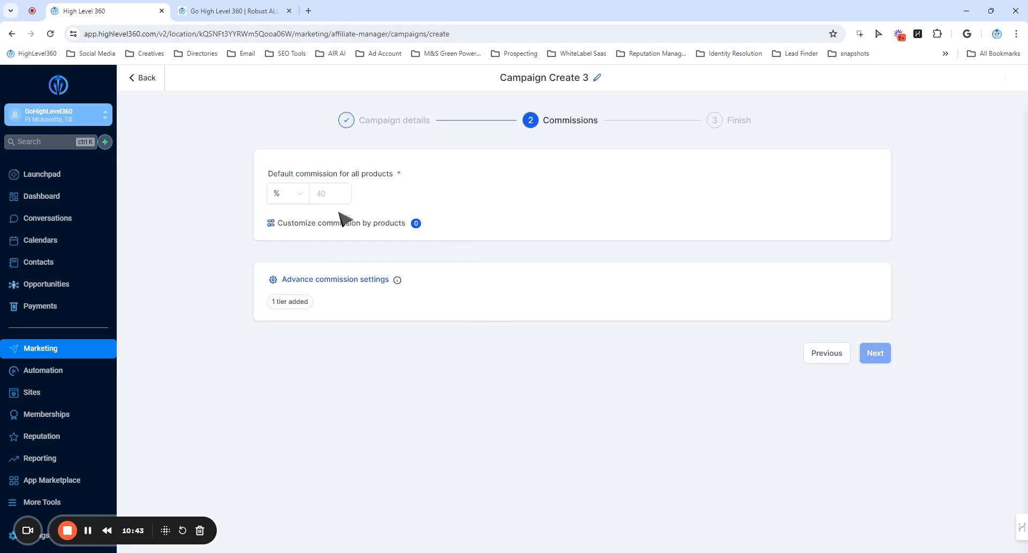
Set the default commission for all products to 25%
click(292, 199)
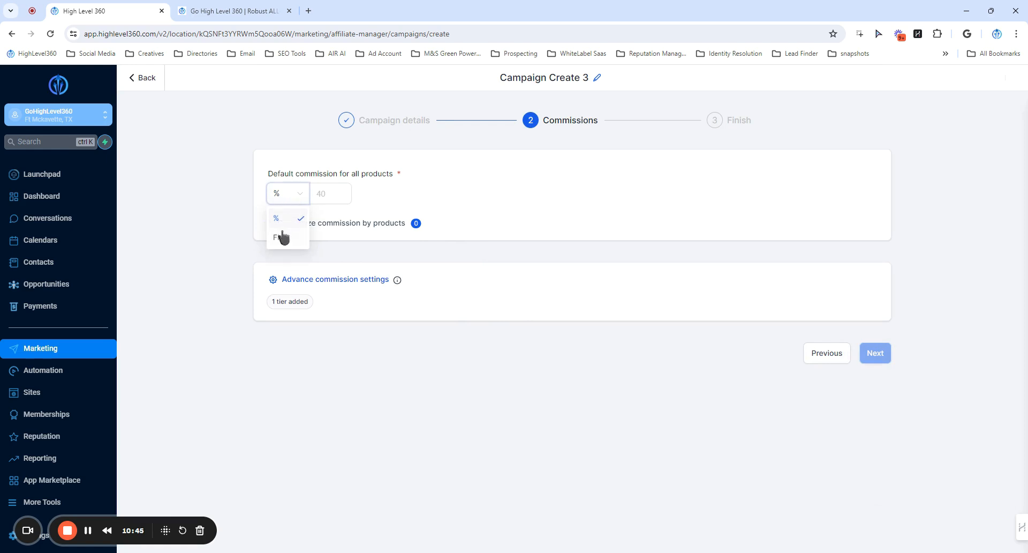
click(333, 194)
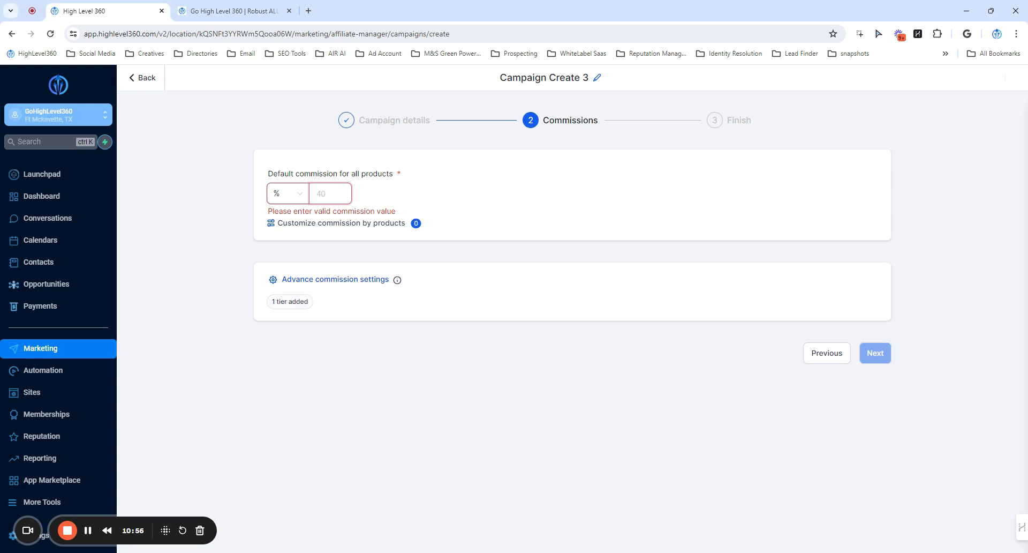
text(25)
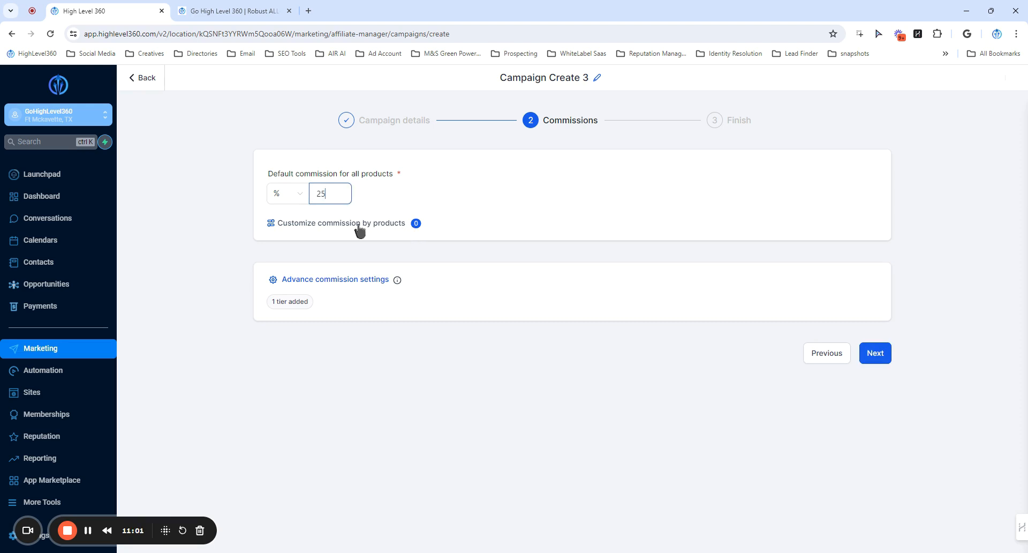
Try a flat commission for Quick Wins Snapshot in the per-product commission settings without saving it
click(327, 227)
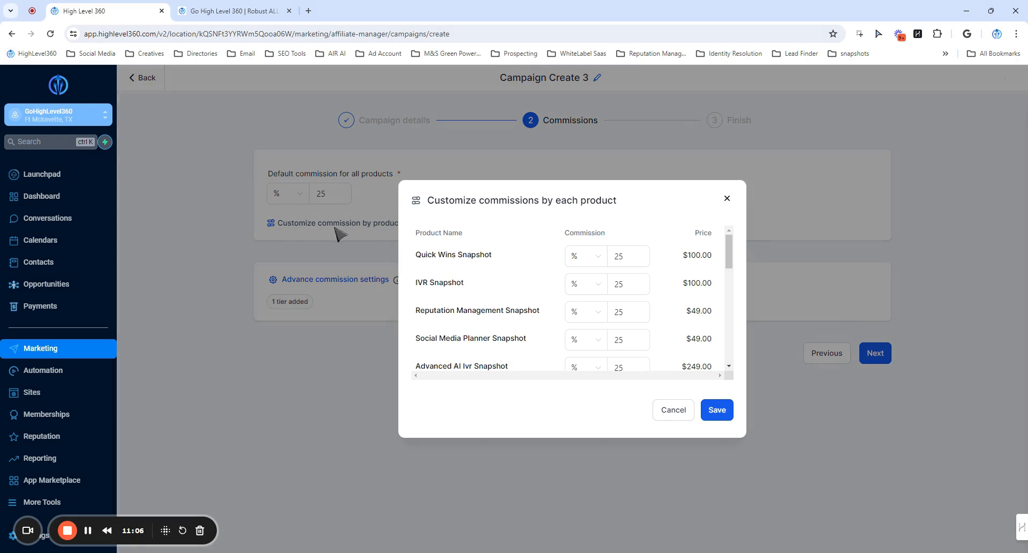
scroll(551, 268, down, 10)
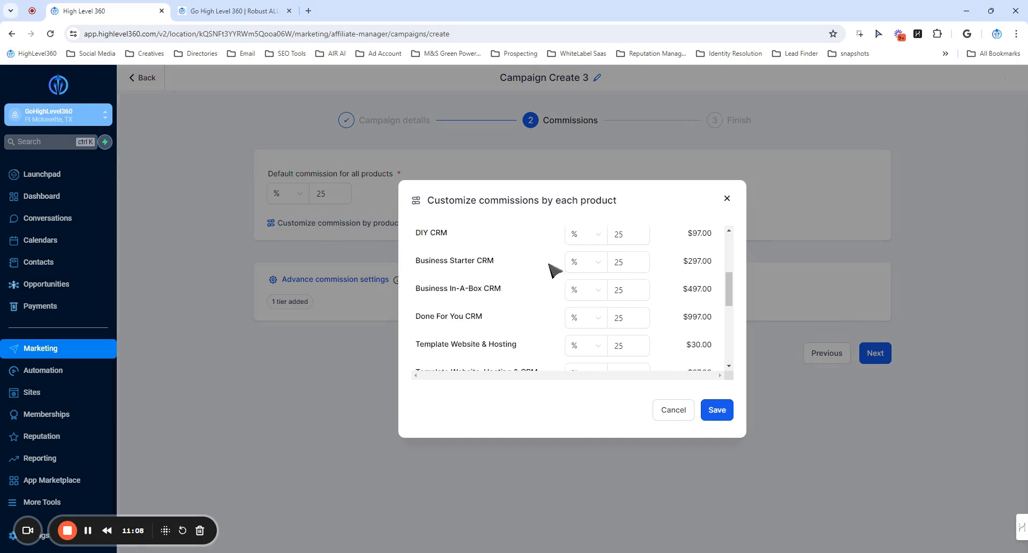
scroll(550, 257, up, 10)
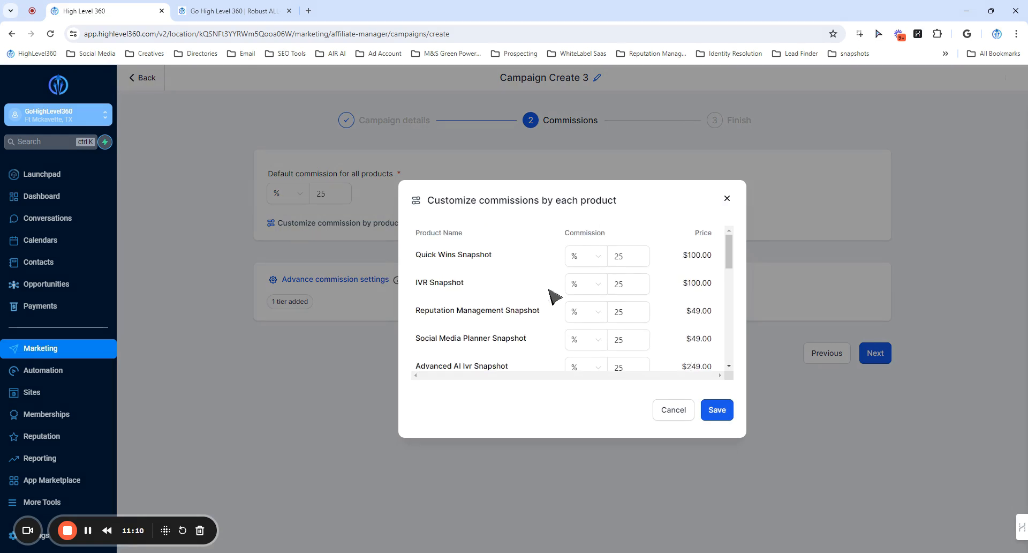
click(589, 270)
click(581, 299)
key(Tab)
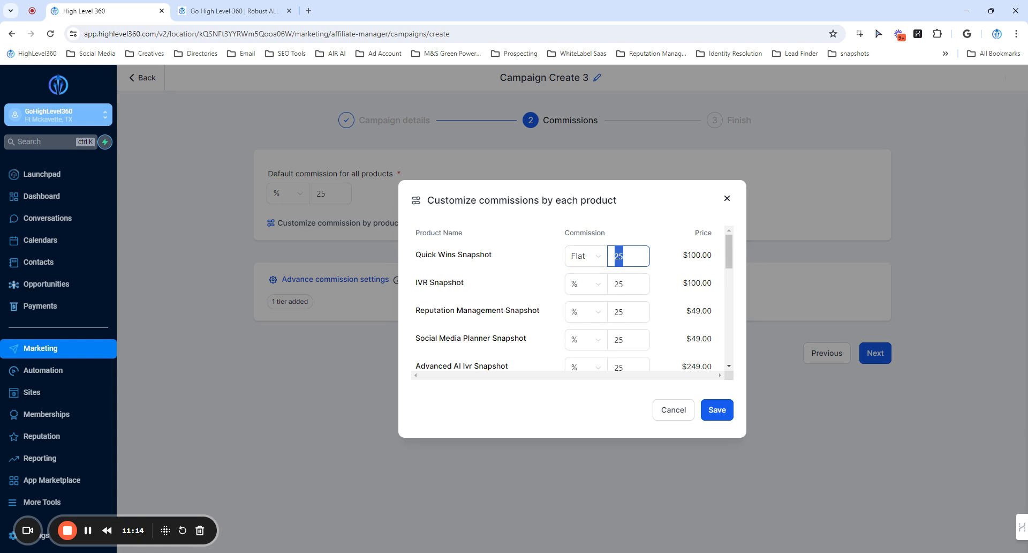
click(657, 262)
scroll(577, 261, down, 6)
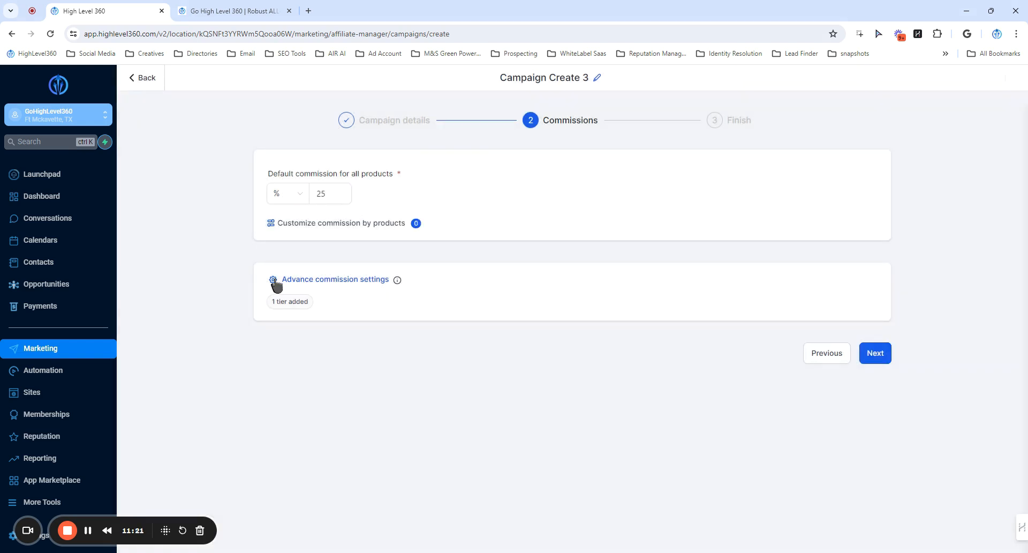
Try a 3 tier setup in the advanced commission settings and view the Tier 3 options without saving
click(286, 280)
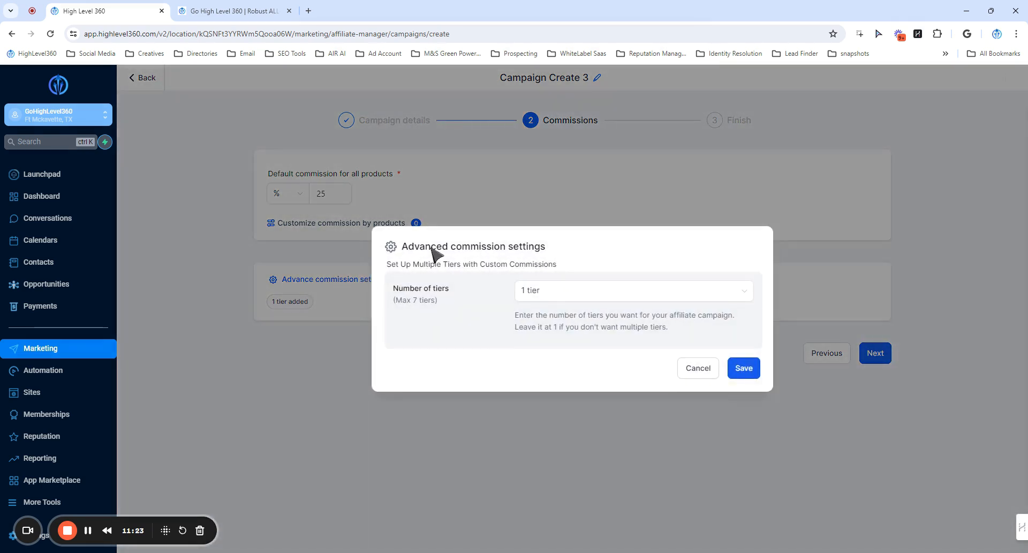
click(540, 295)
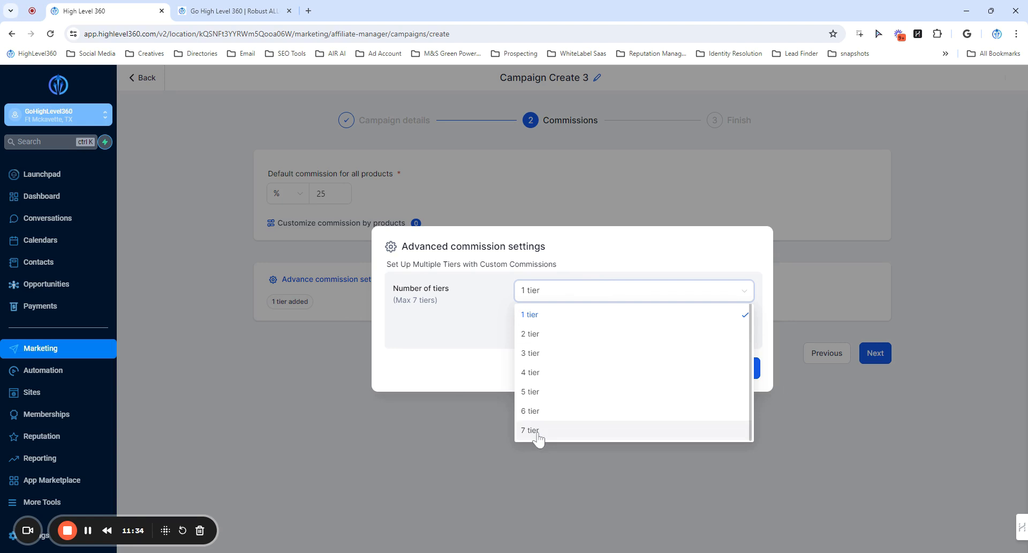
click(534, 353)
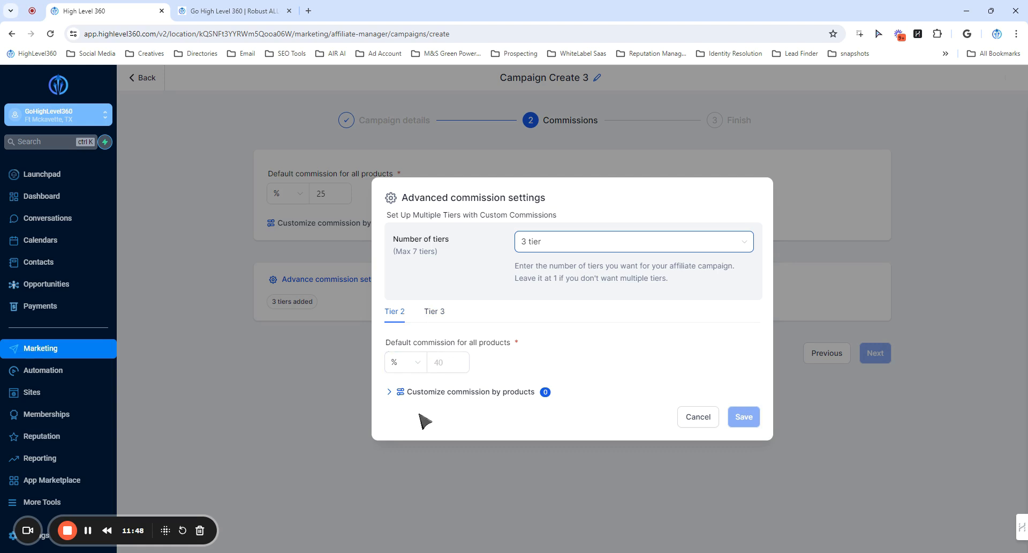
click(436, 312)
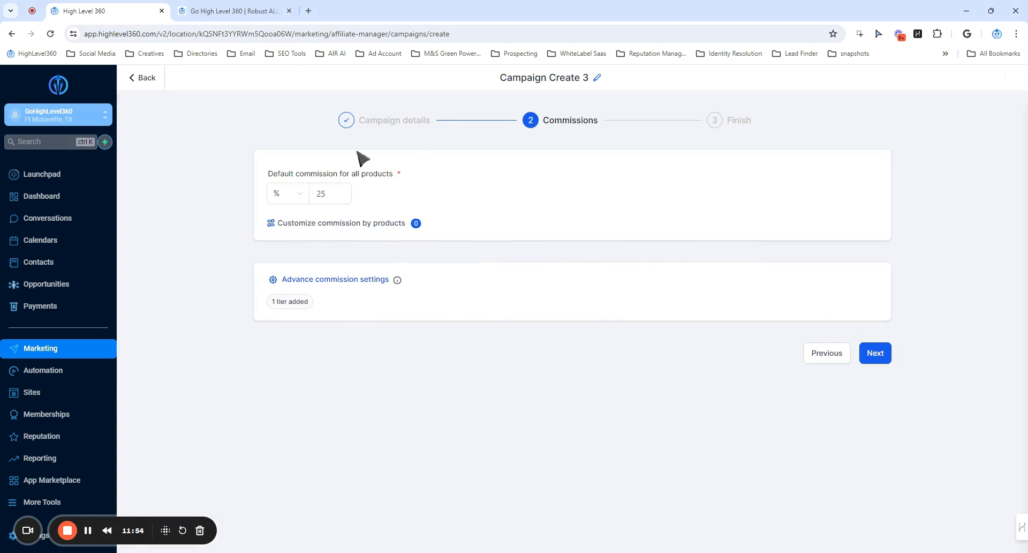
Continue to the campaign's final setup stage, expand its additional settings, and review the email template choices, keeping Default Template
click(872, 354)
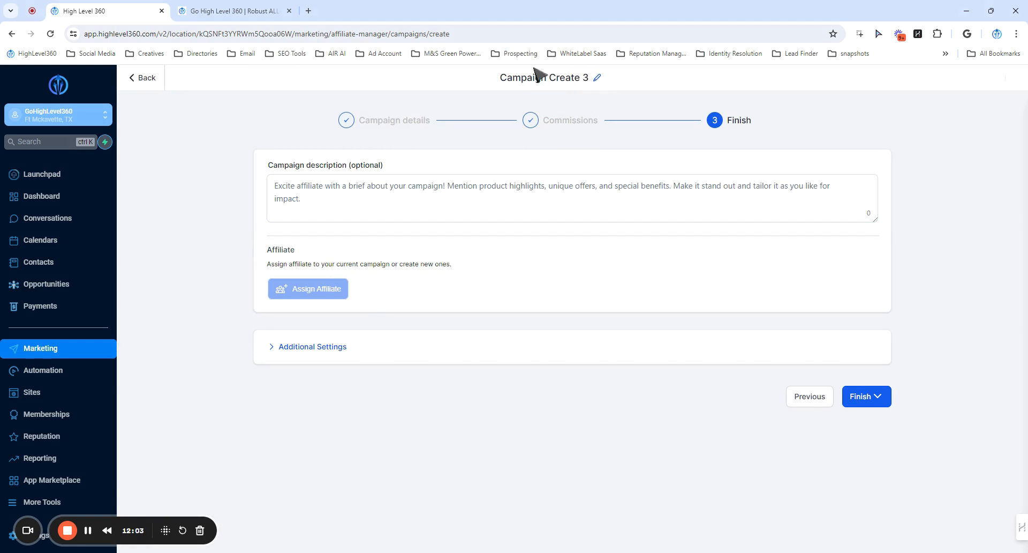
click(541, 197)
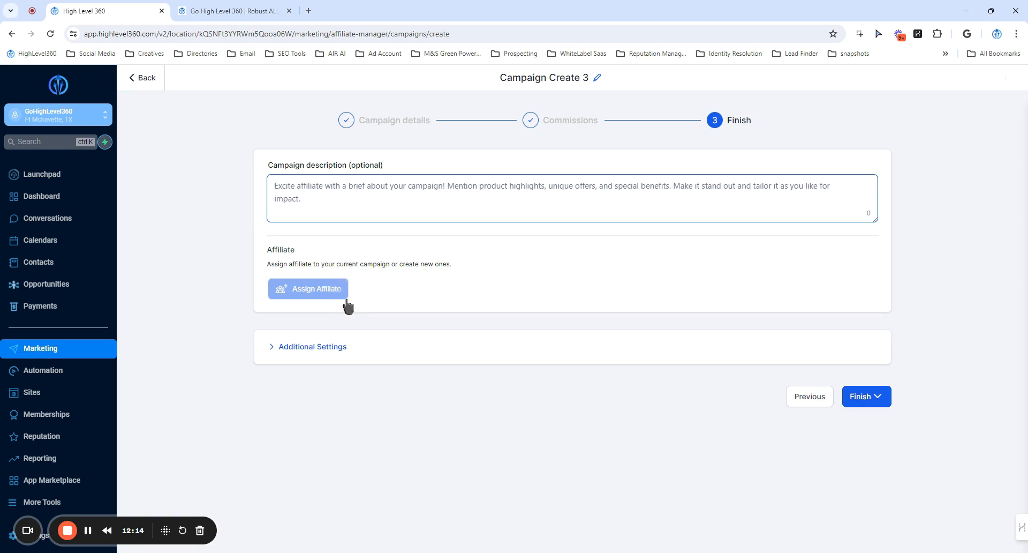
click(309, 347)
scroll(327, 321, down, 1)
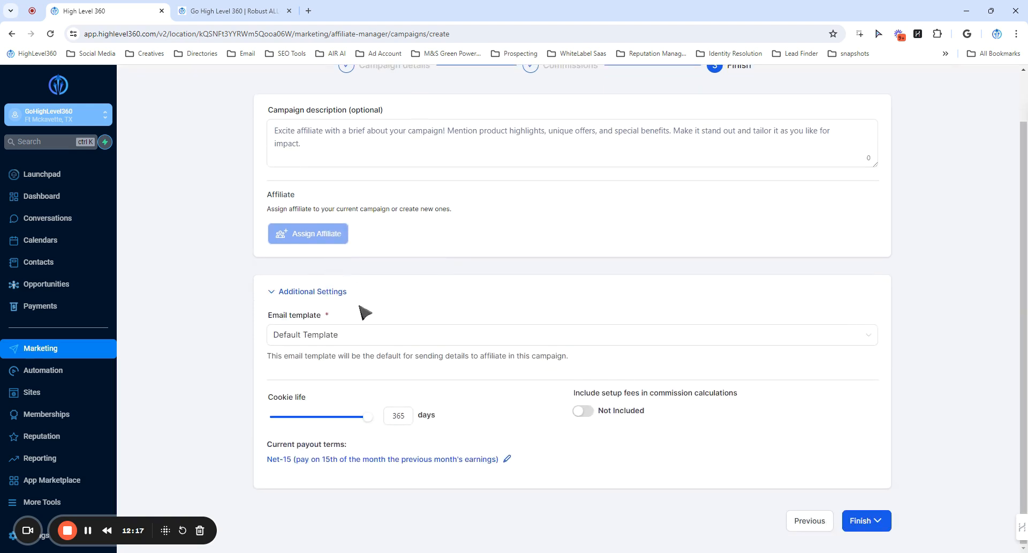
click(350, 337)
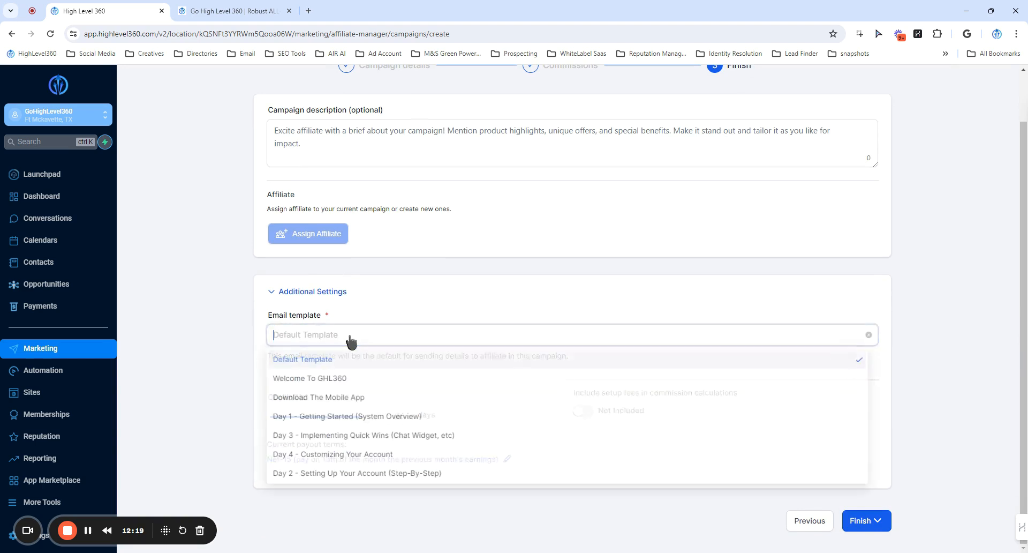
click(364, 311)
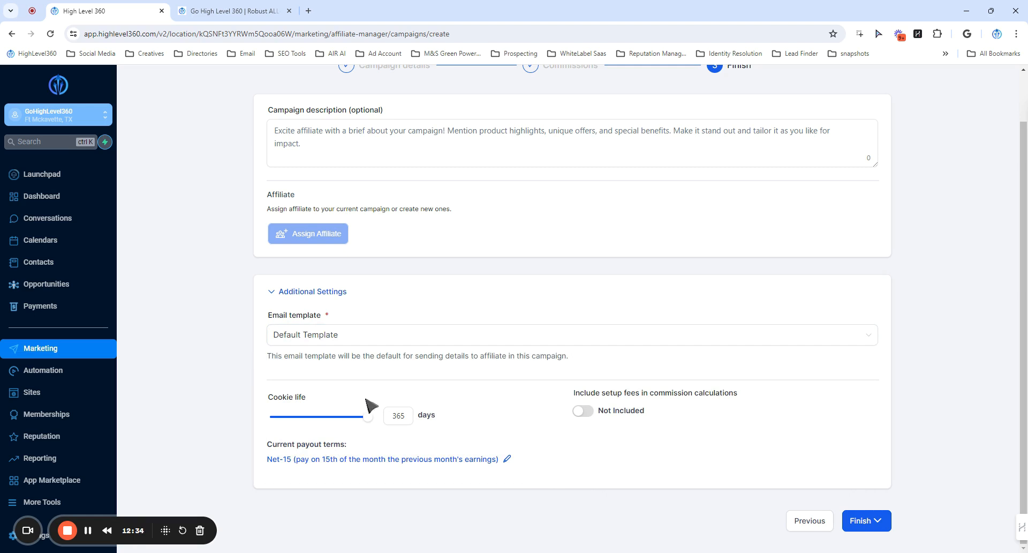
Review the campaign's cookie life, setup fee inclusion, and payout term options without changing them
mouse_move(367, 418)
mouse_down()
mouse_move(311, 427)
mouse_move(379, 423)
mouse_up()
click(581, 414)
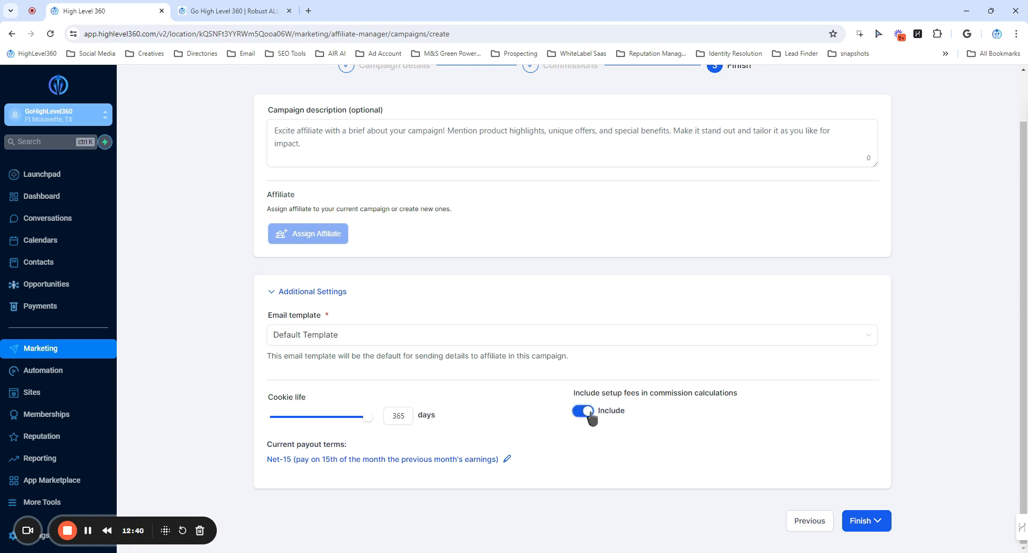
click(588, 413)
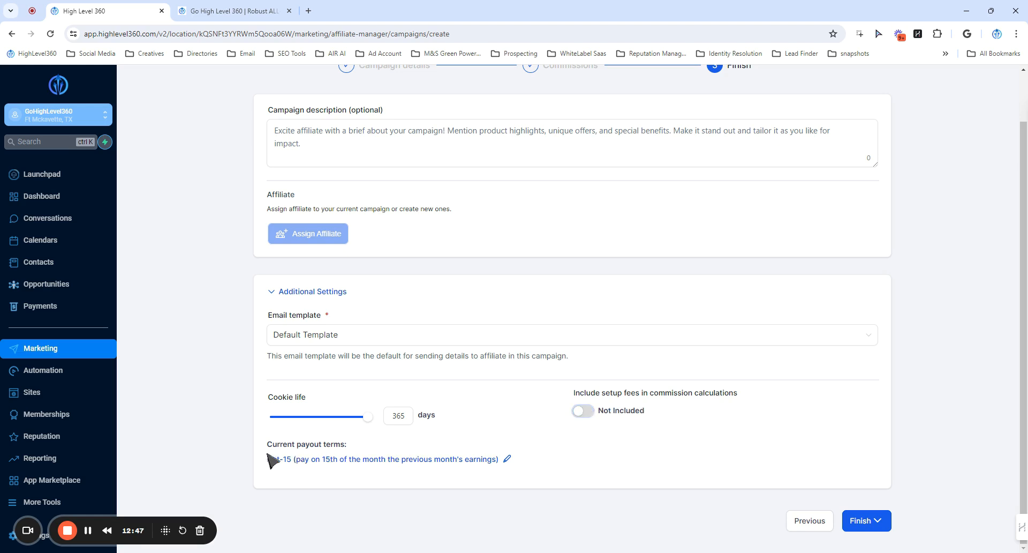
click(510, 461)
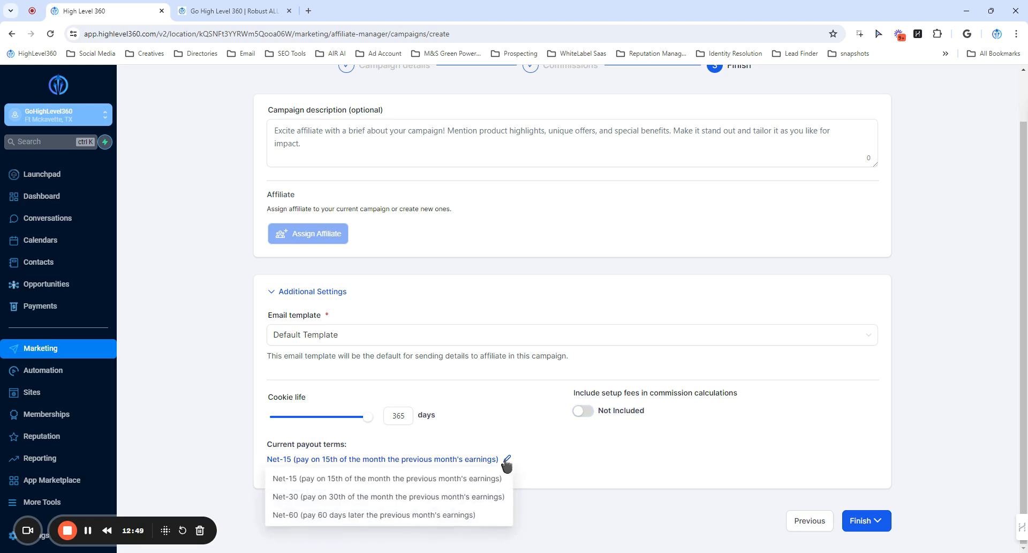
scroll(631, 470, up, 1)
Finish the campaign setup by saving the campaign as a draft
scroll(615, 373, down, 1)
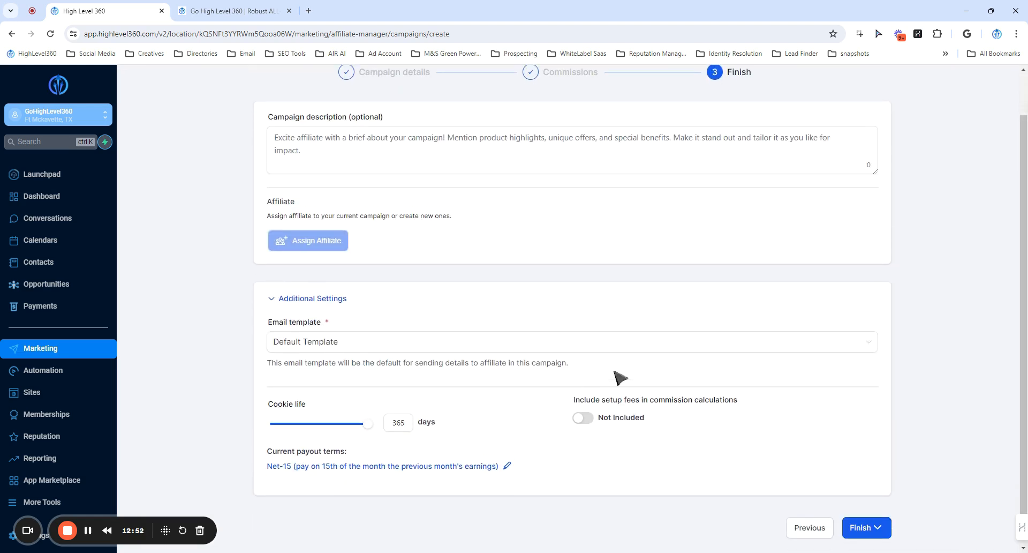
click(875, 525)
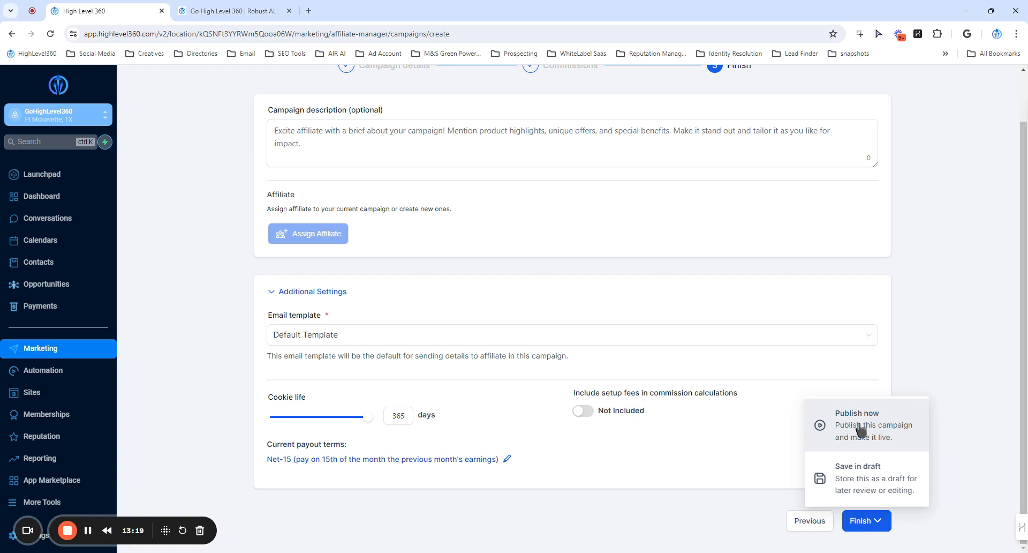
click(860, 485)
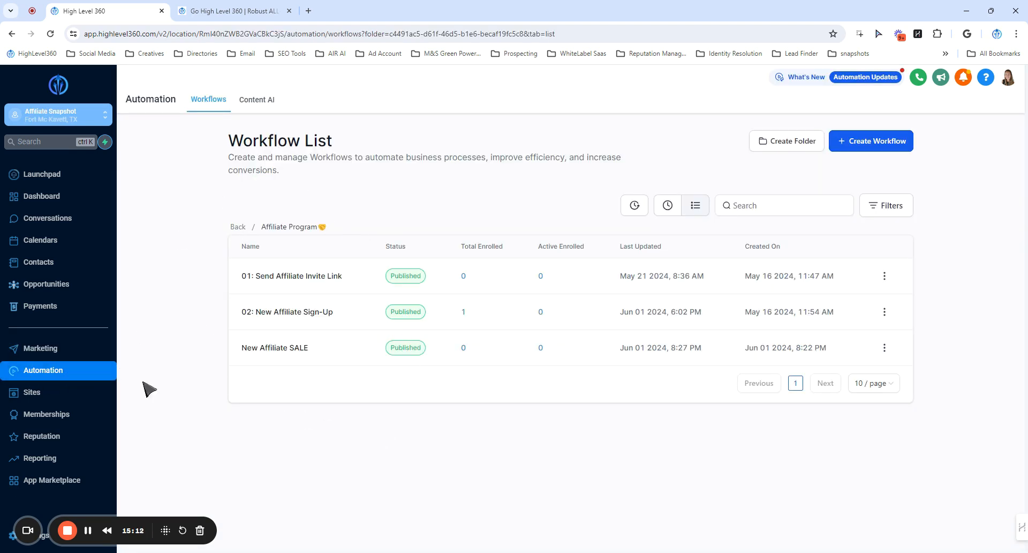
Open Affiliate Sign Up Form #1 in the form builder, review its fields, and save the form
click(247, 280)
click(31, 397)
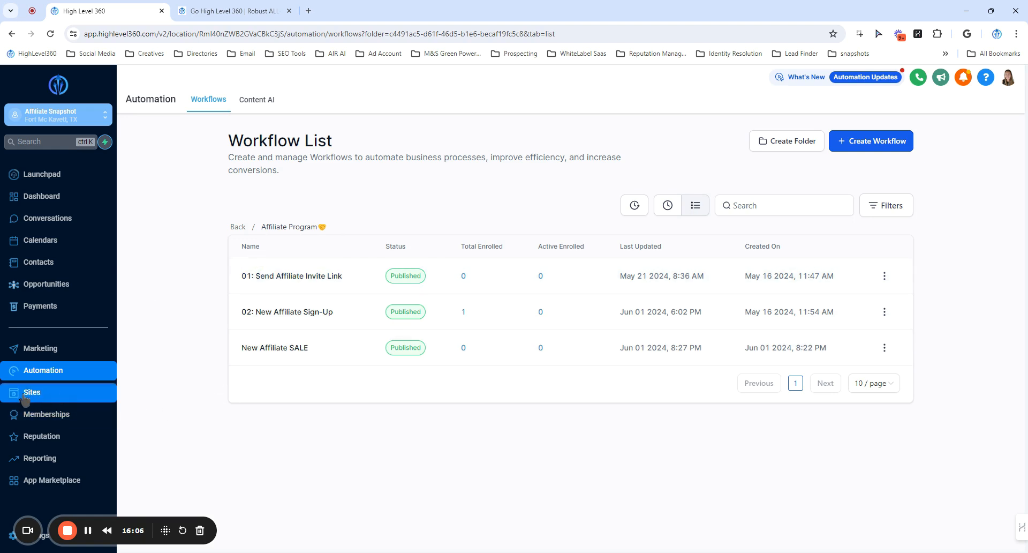
click(510, 107)
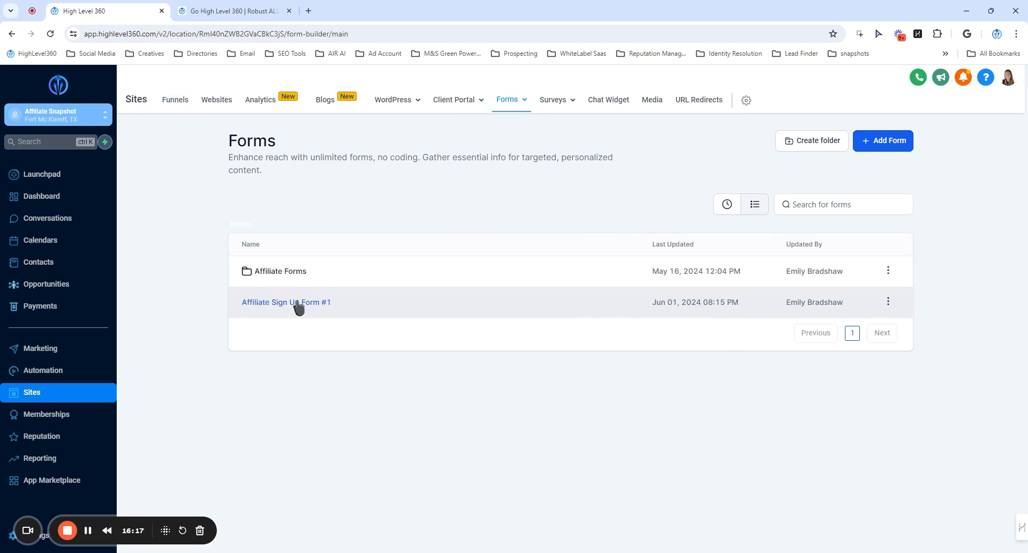
click(891, 141)
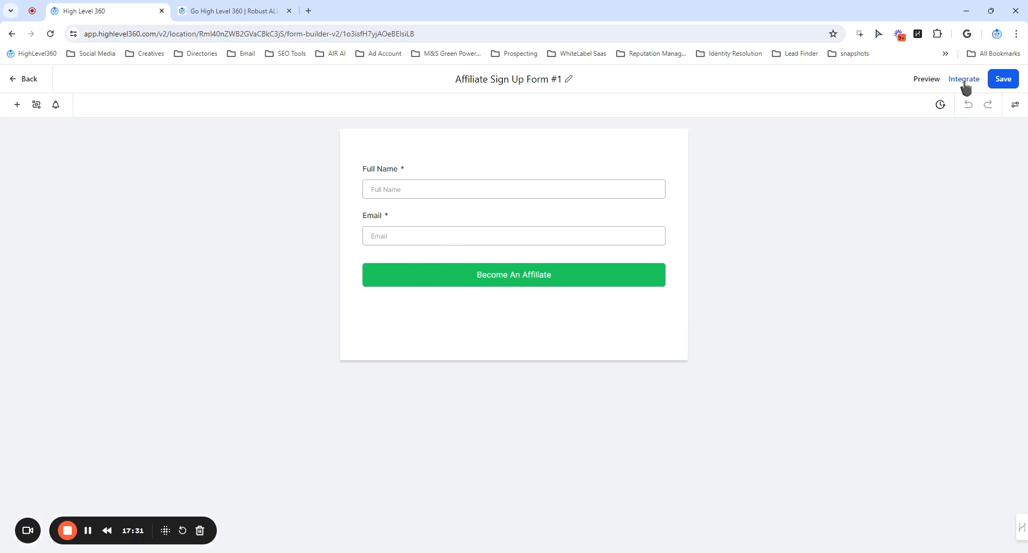
click(1003, 79)
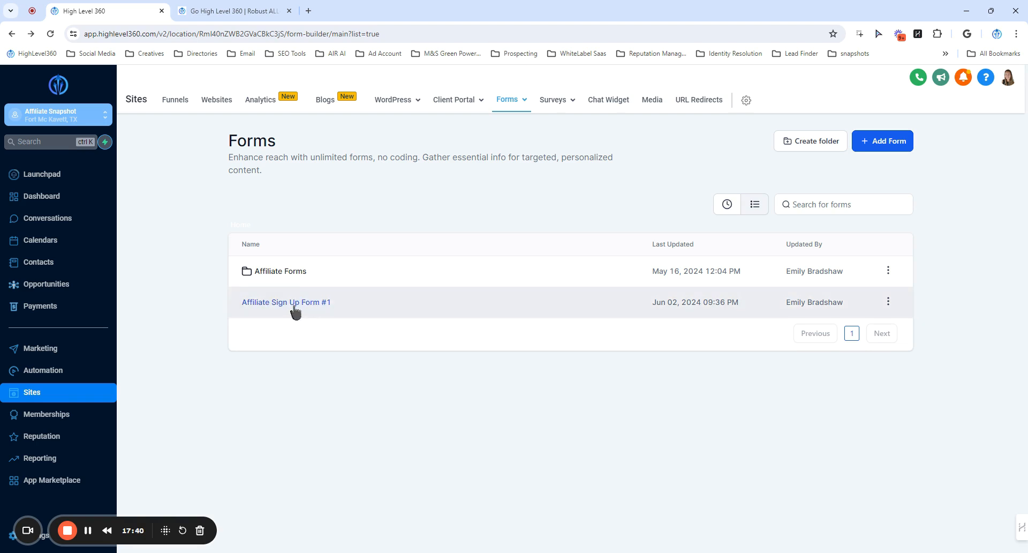
Create a workflow from scratch in the Affiliate Program automation folder and name it "New Affiliate!!!"
click(53, 372)
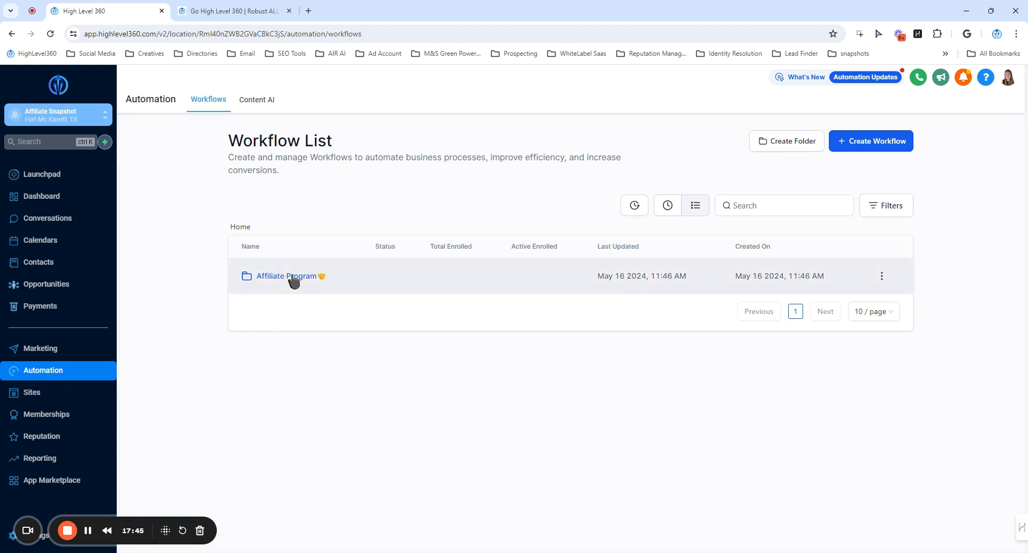
click(293, 277)
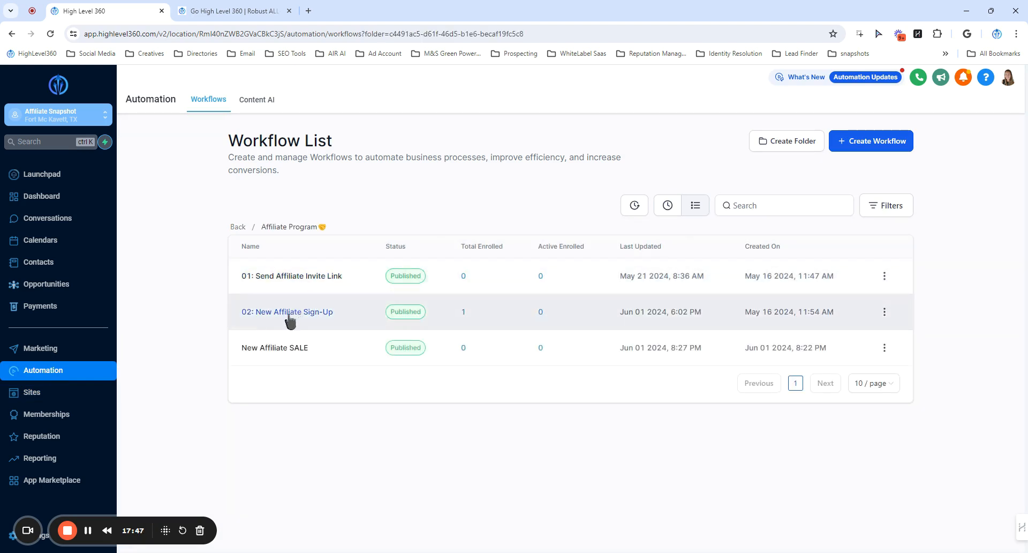
click(874, 141)
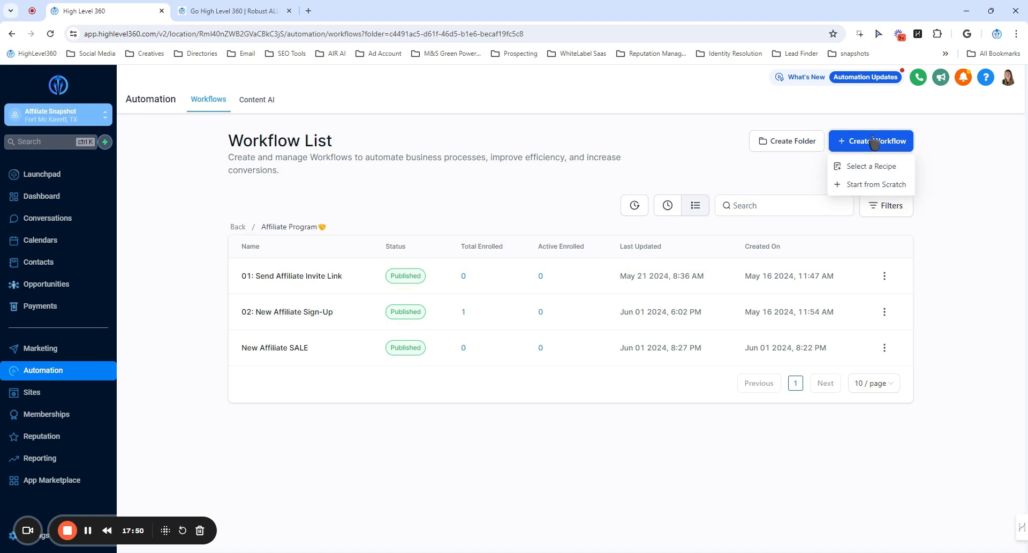
click(867, 184)
drag(584, 81, 466, 97)
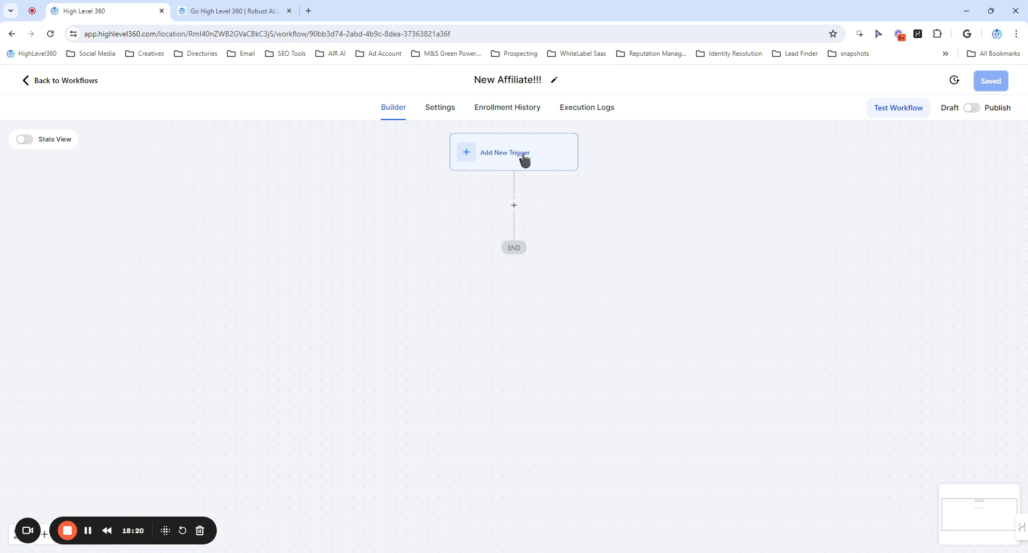
Add a Form Submitted trigger to the workflow, filtered to Affiliate Sign Up Form #1, and save it
click(529, 159)
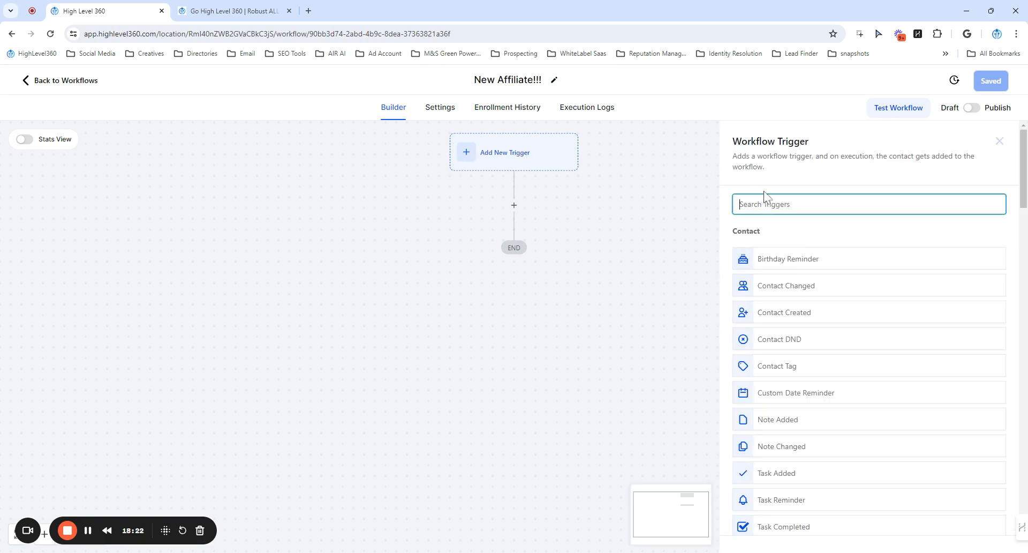
text(form)
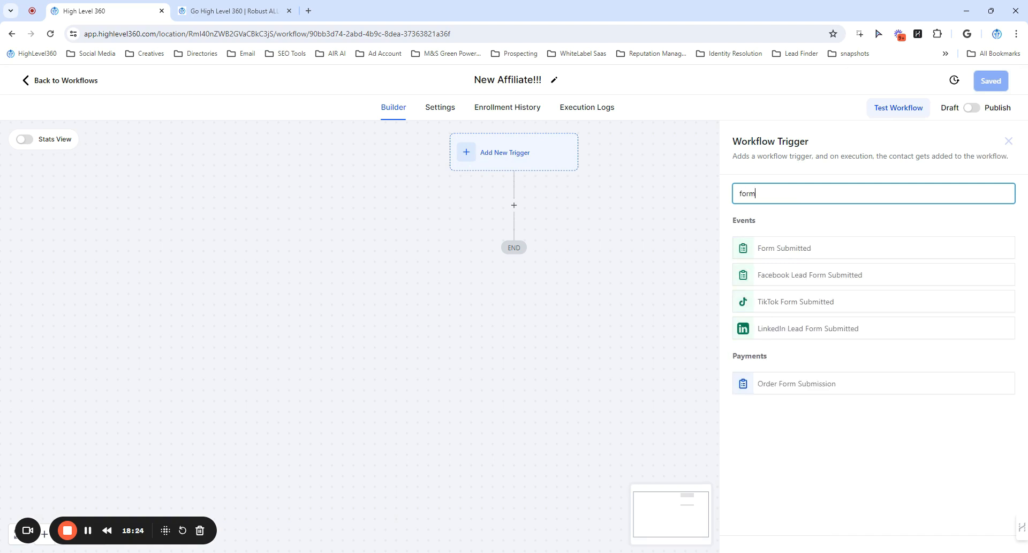
click(765, 249)
click(580, 309)
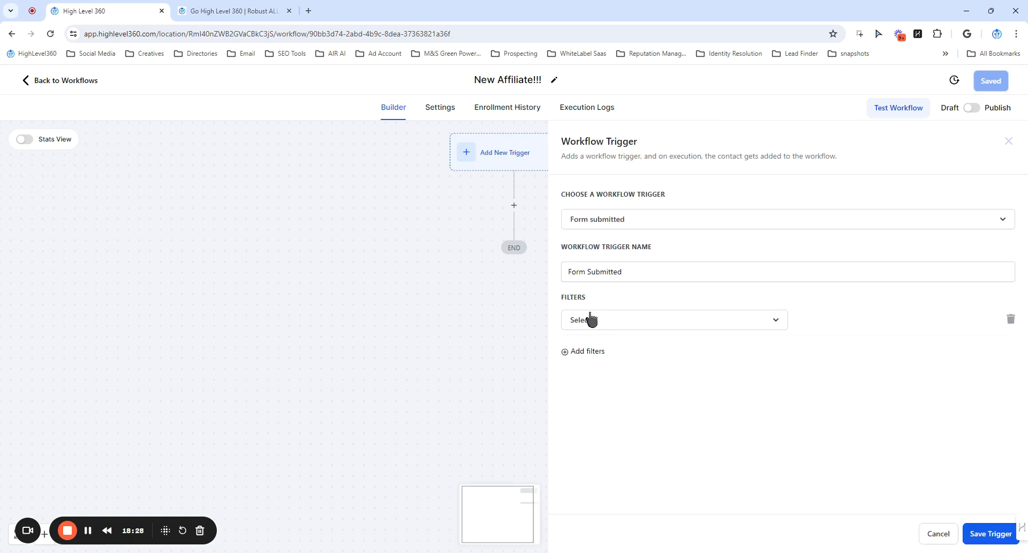
click(592, 317)
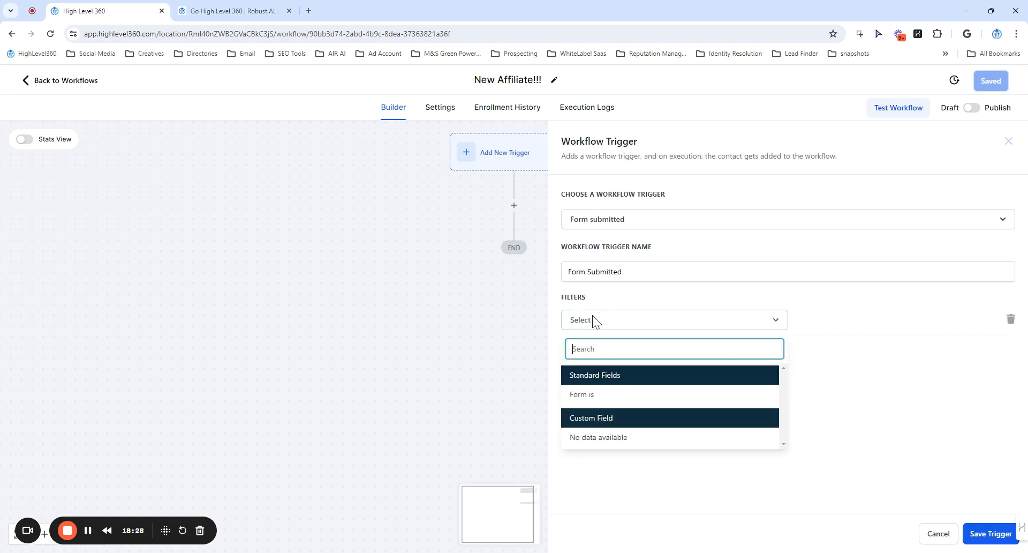
click(581, 396)
click(804, 322)
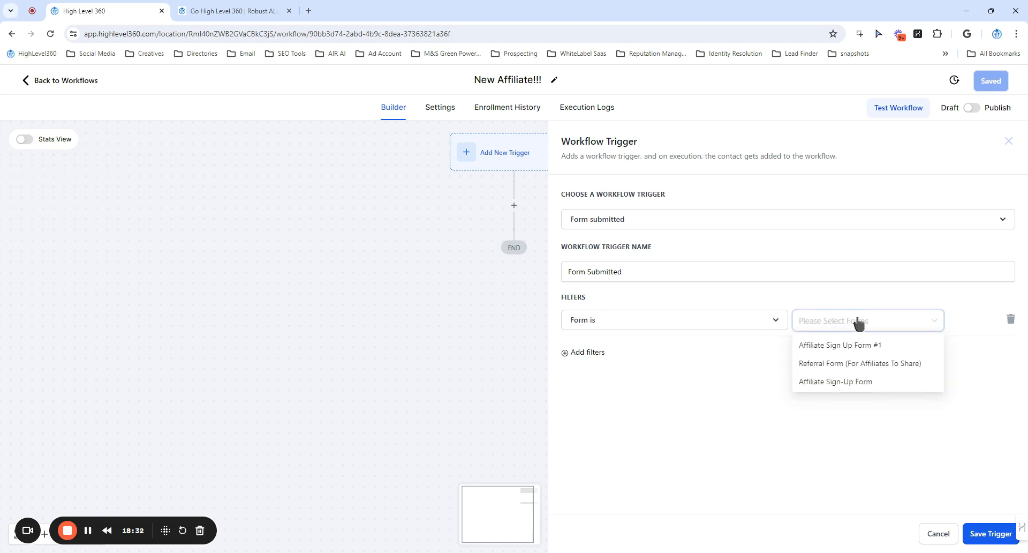
click(821, 348)
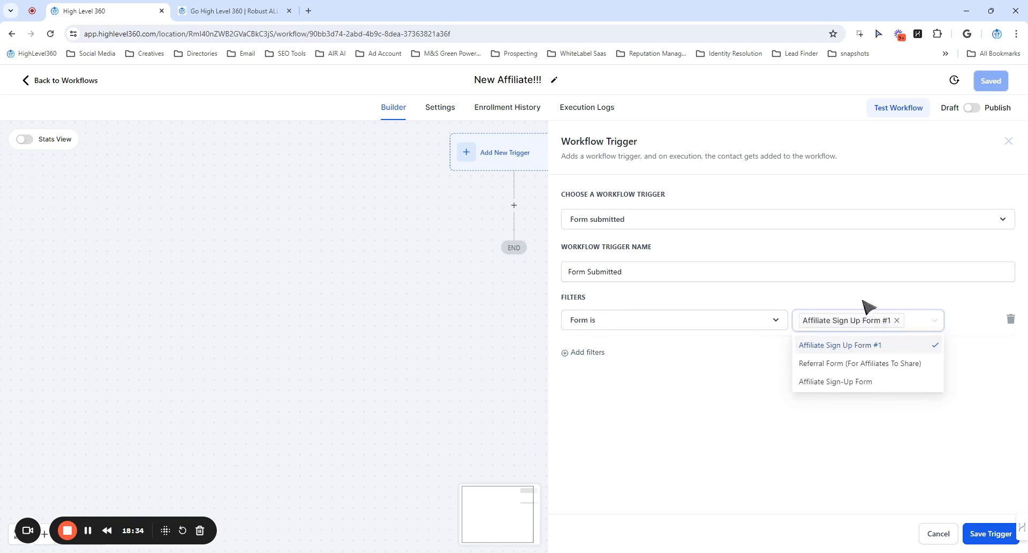
click(991, 532)
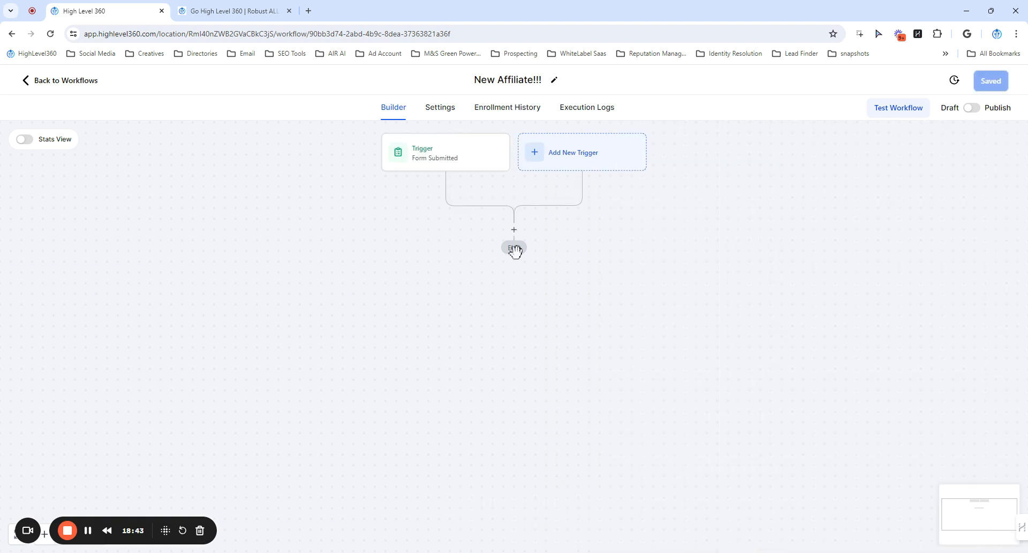
Add an Add Contact Tag action after the trigger that applies the "affiliate" tag, and save it
click(514, 231)
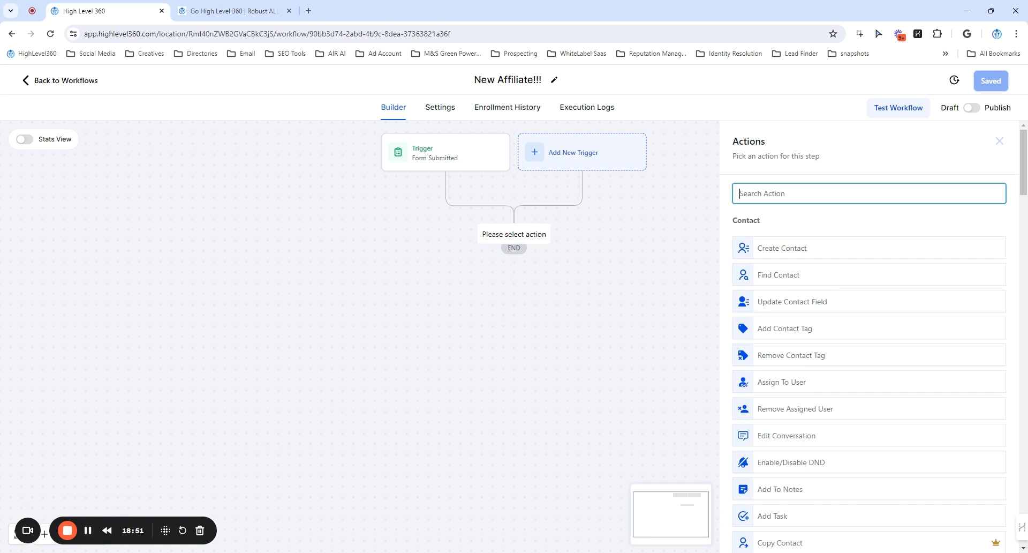
text(tag)
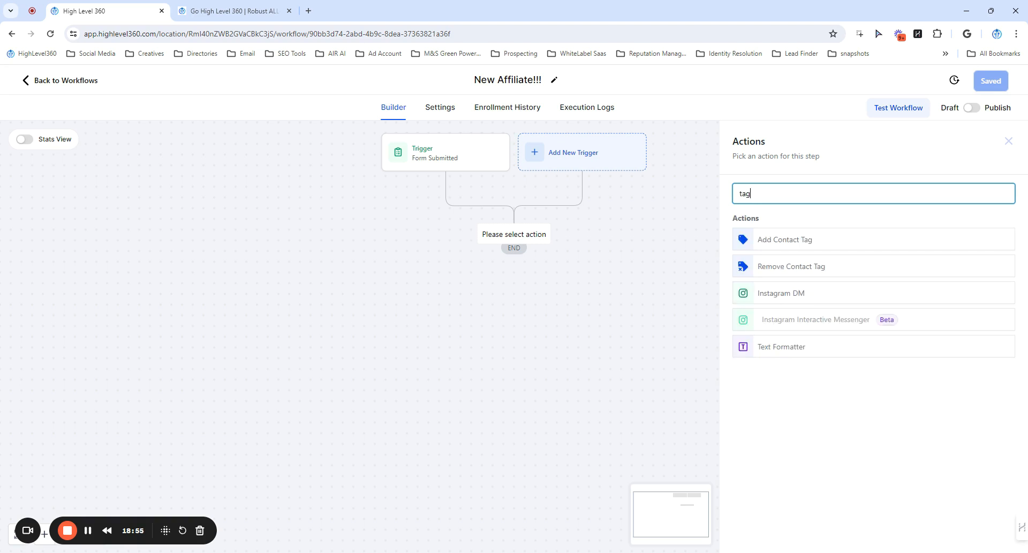
click(793, 239)
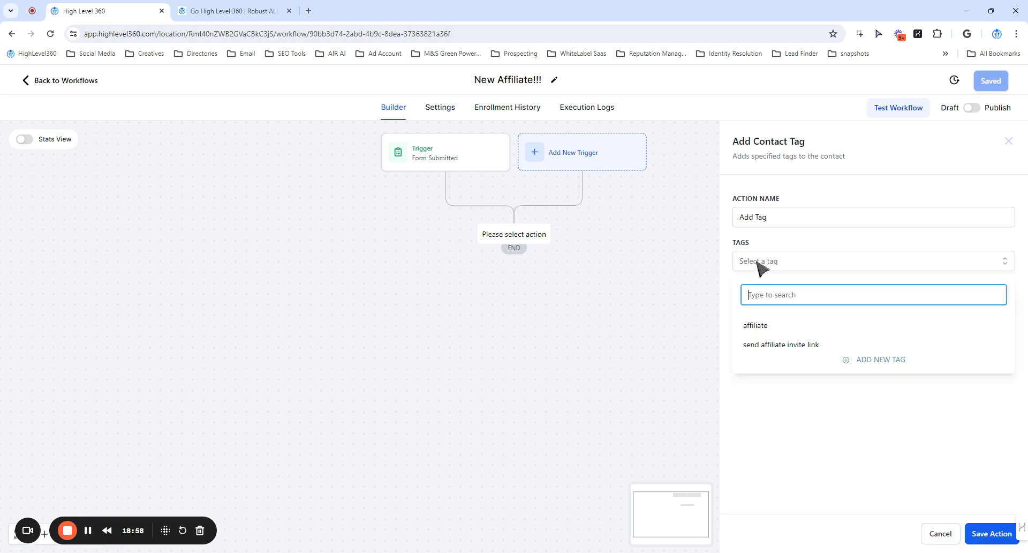
click(755, 327)
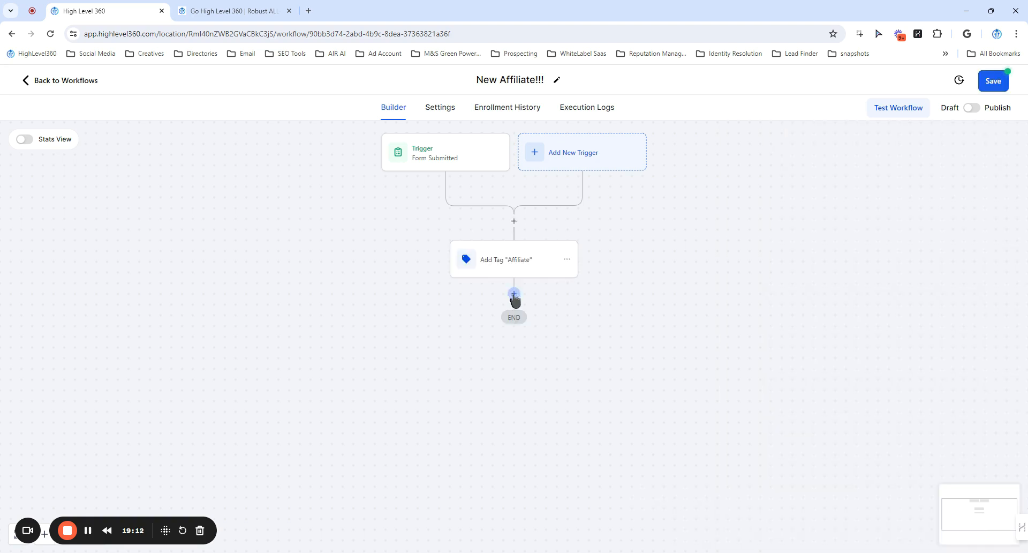
Add an Add To Affiliate Manager action below the tag action and save it
click(513, 294)
text(add)
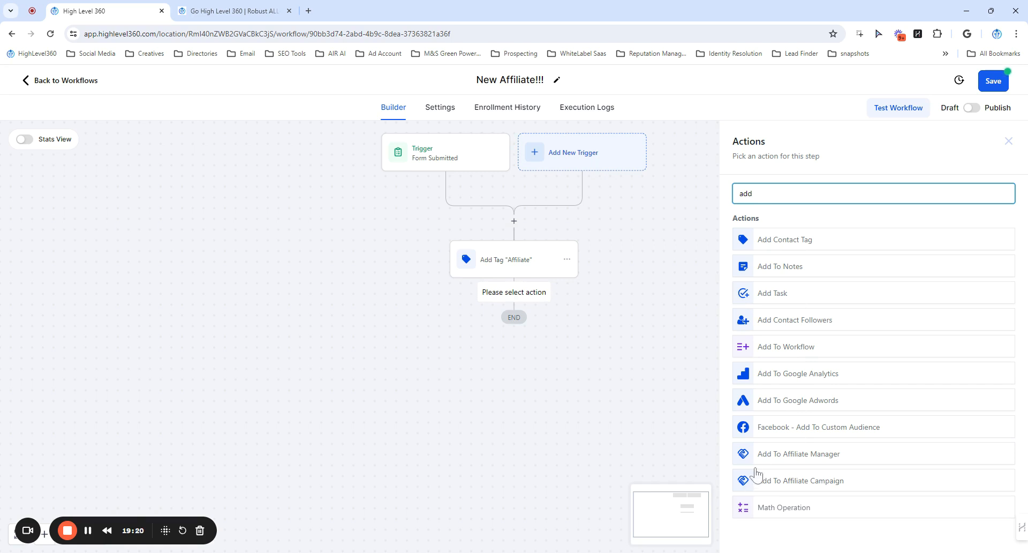
click(794, 456)
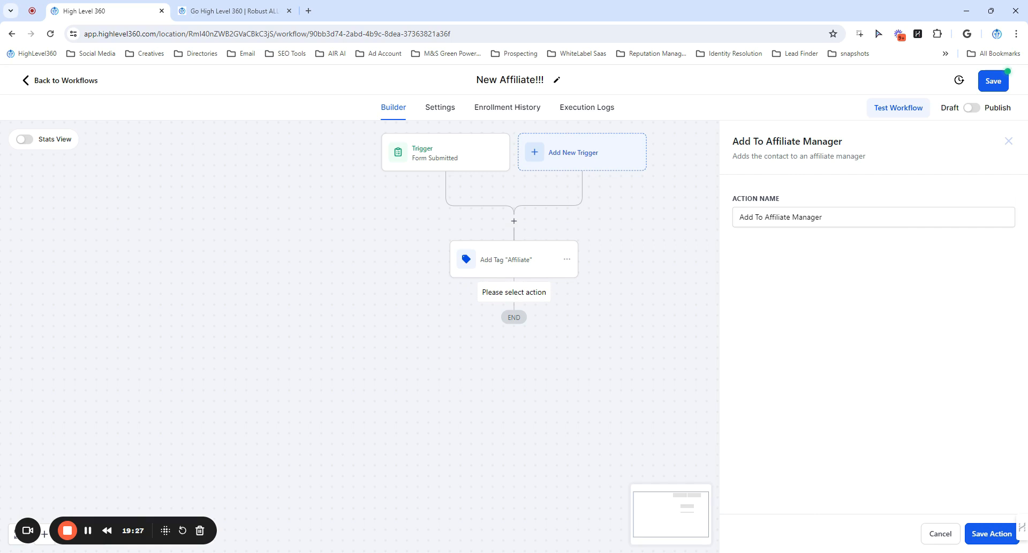
click(991, 533)
Add an Add To Affiliate Campaign action below the Add To Affiliate Manager action, set to My Affiliate Campaign, and save it
scroll(571, 360, down, 3)
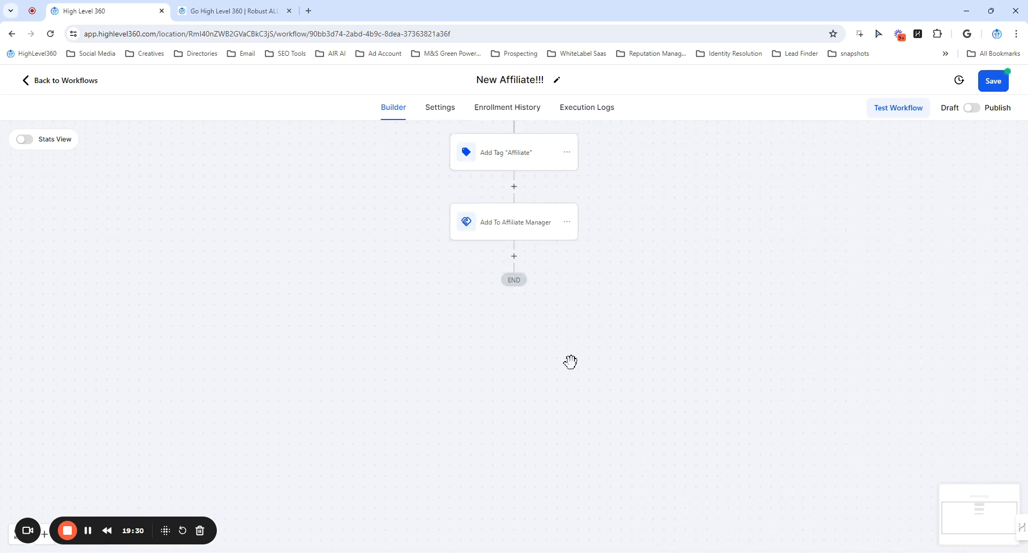
click(513, 229)
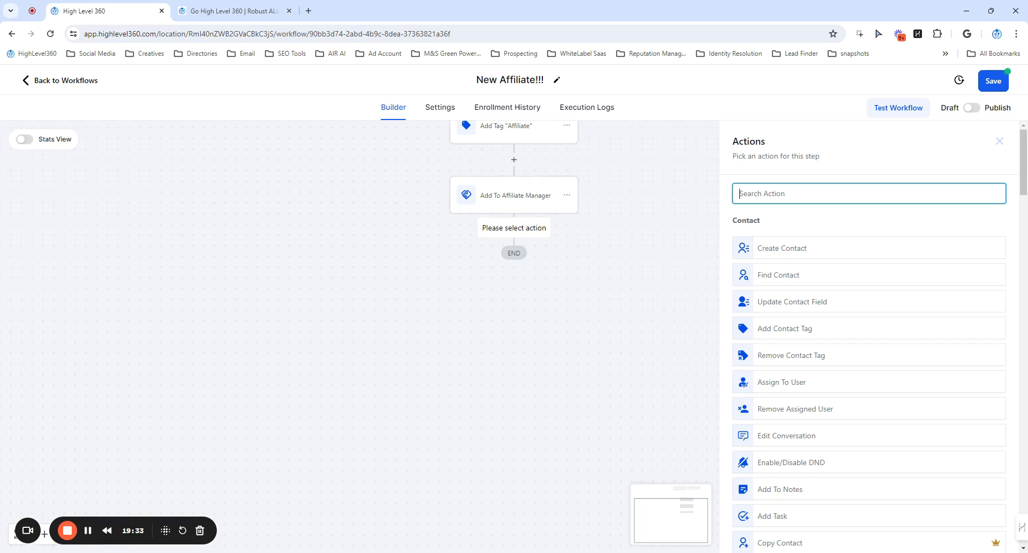
text(add)
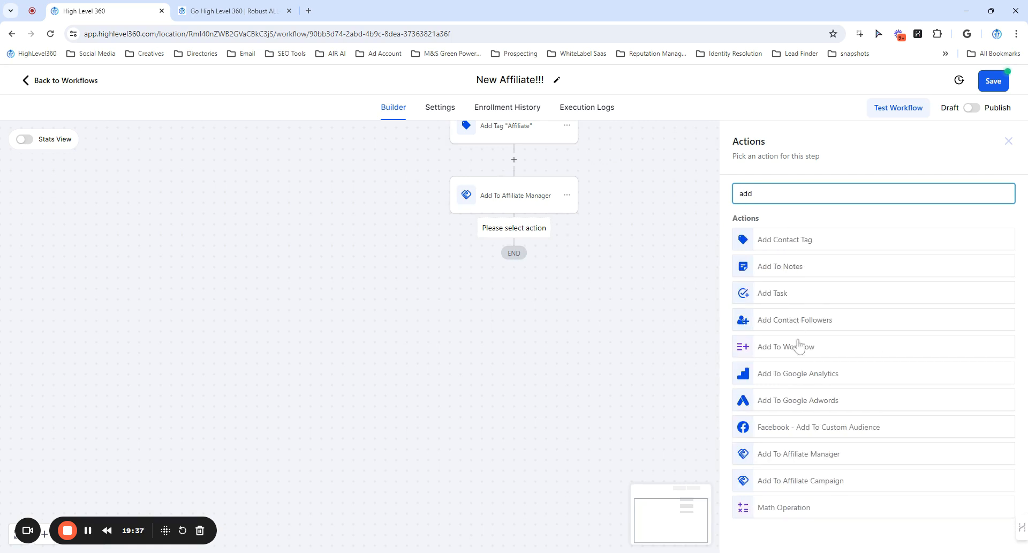
click(792, 485)
click(753, 263)
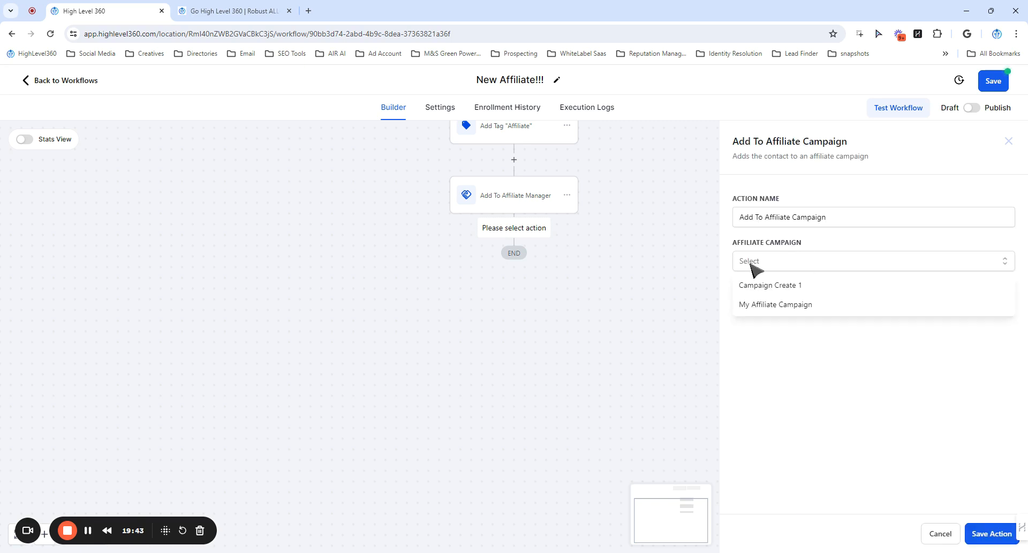
click(773, 307)
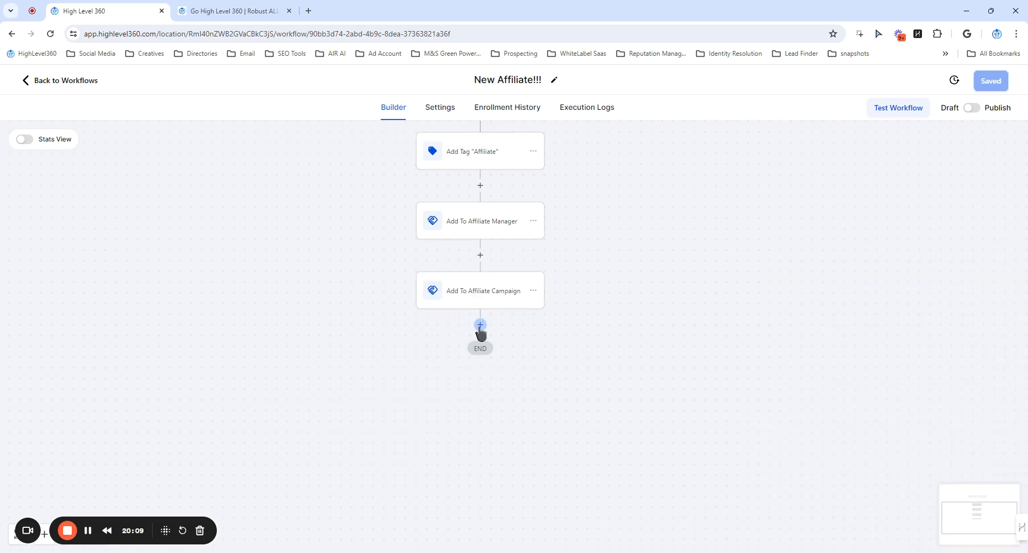
Add a Send SMS action named "SMS - Welcome" below the Add To Affiliate Campaign action
click(481, 325)
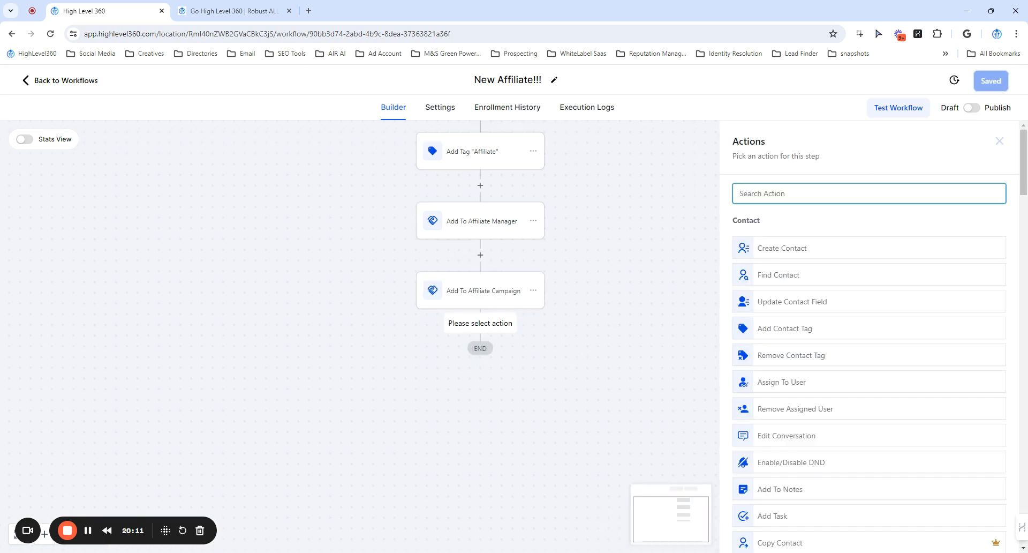
text(sms)
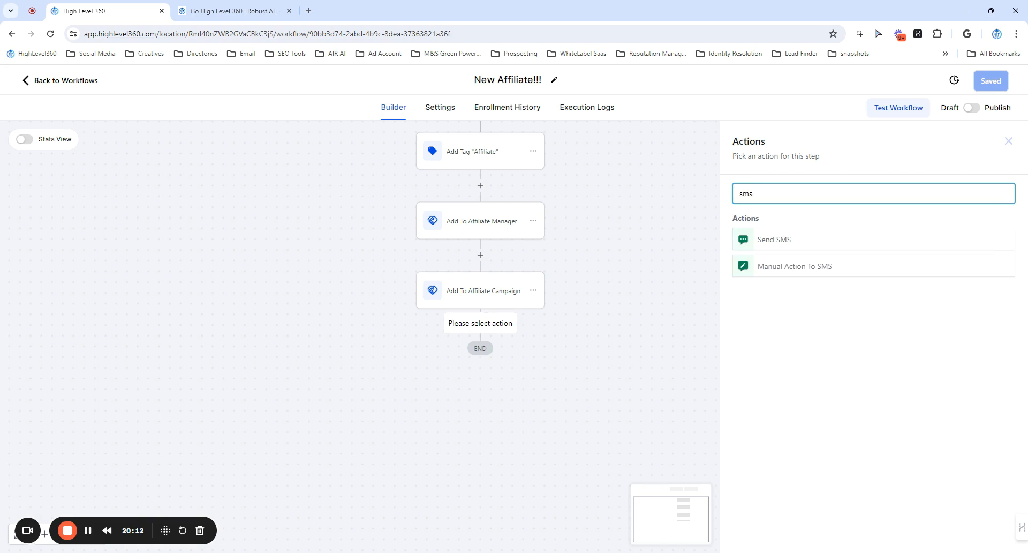
click(786, 239)
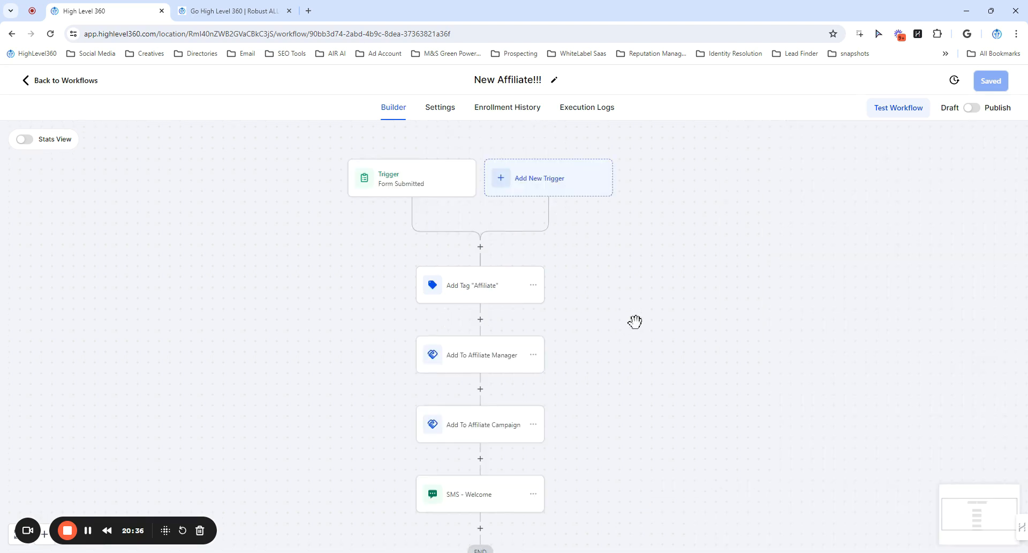
Add an Internal Notification action below the welcome SMS, with type SMS and All Users as recipients
drag(585, 339, 576, 278)
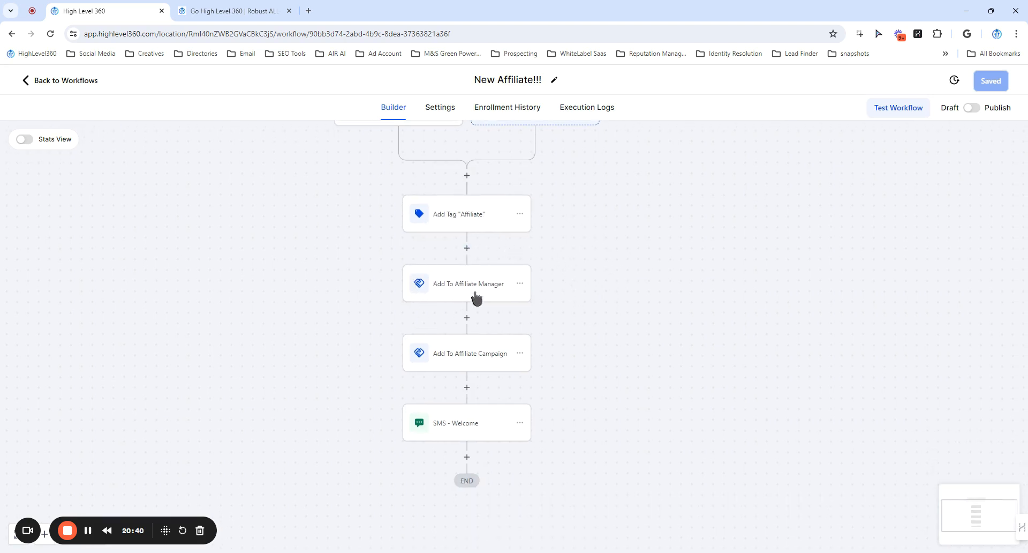
drag(562, 335, 577, 305)
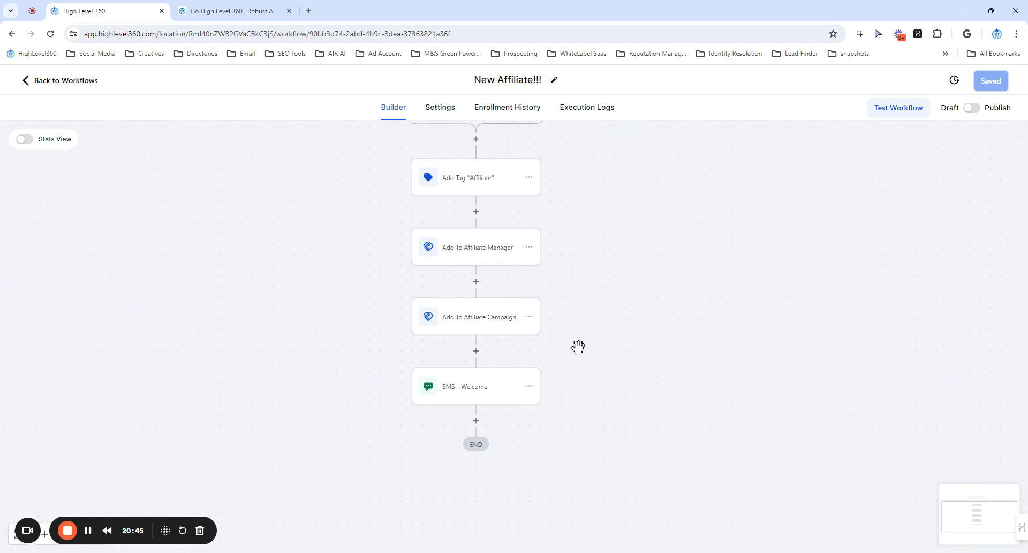
scroll(560, 337, down, 1)
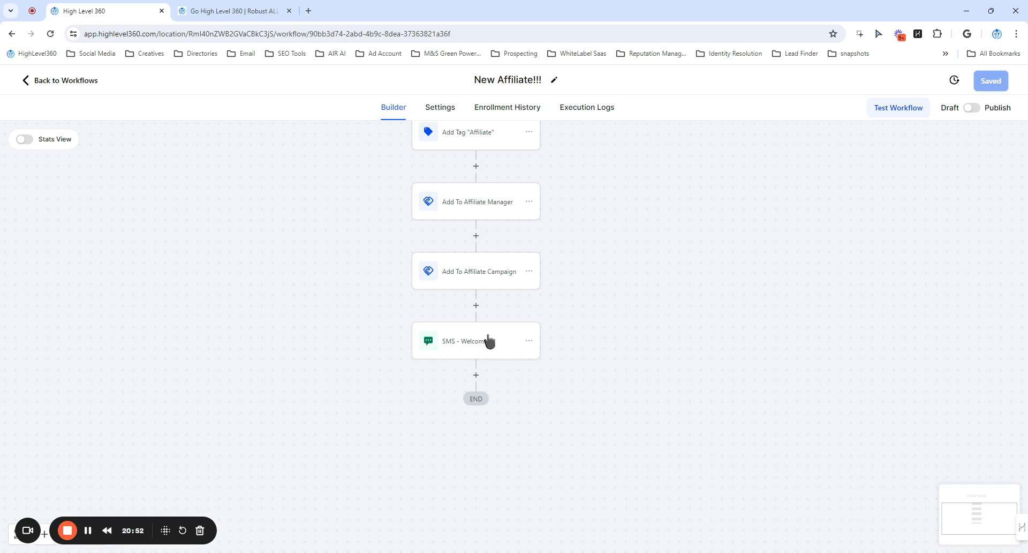
drag(561, 385, 545, 342)
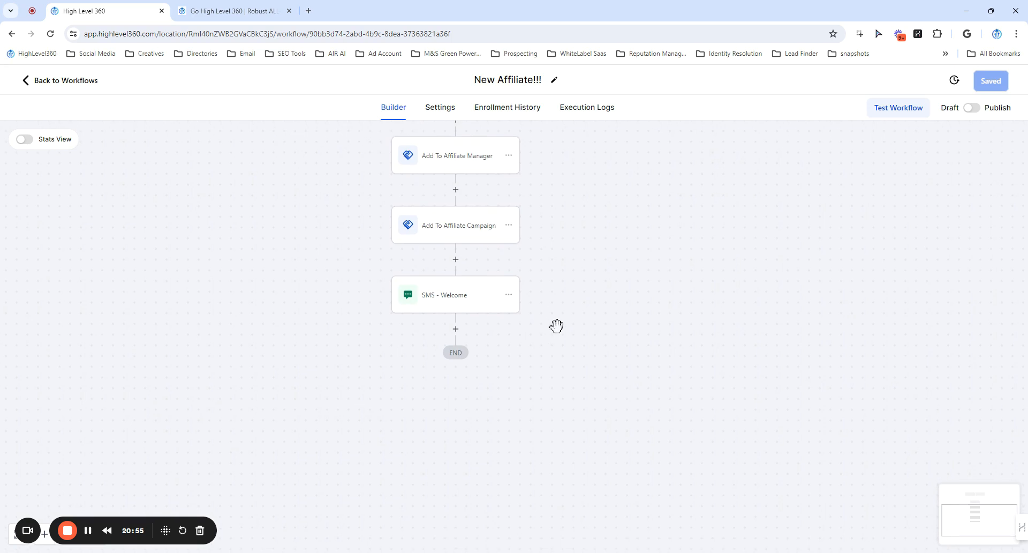
click(456, 329)
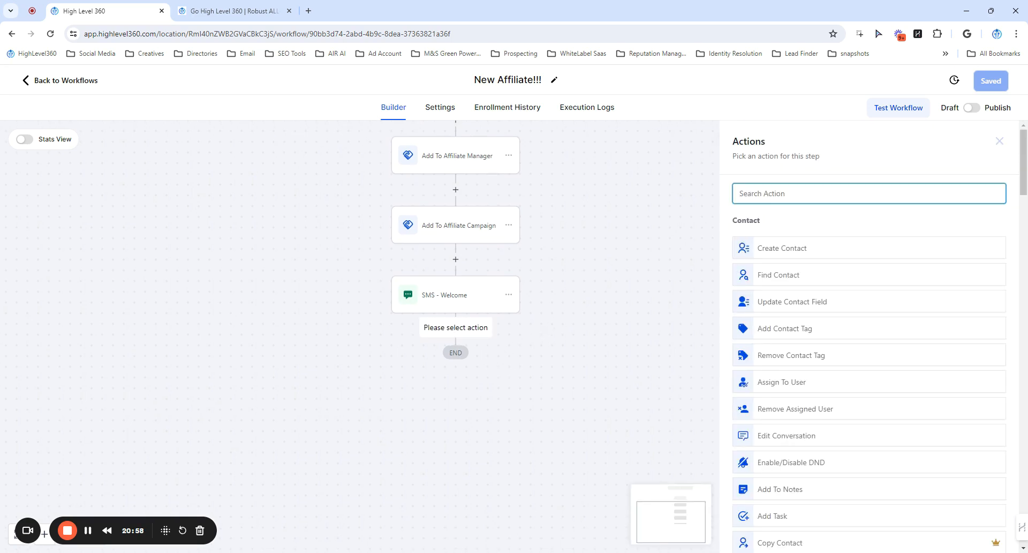
text(inten)
key(BackSpace)
click(761, 241)
click(756, 262)
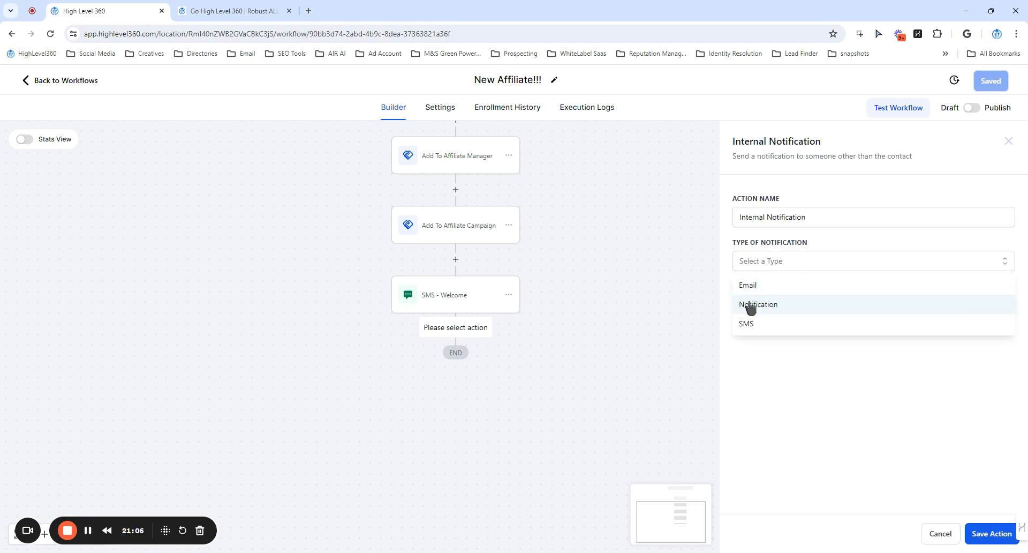
click(746, 324)
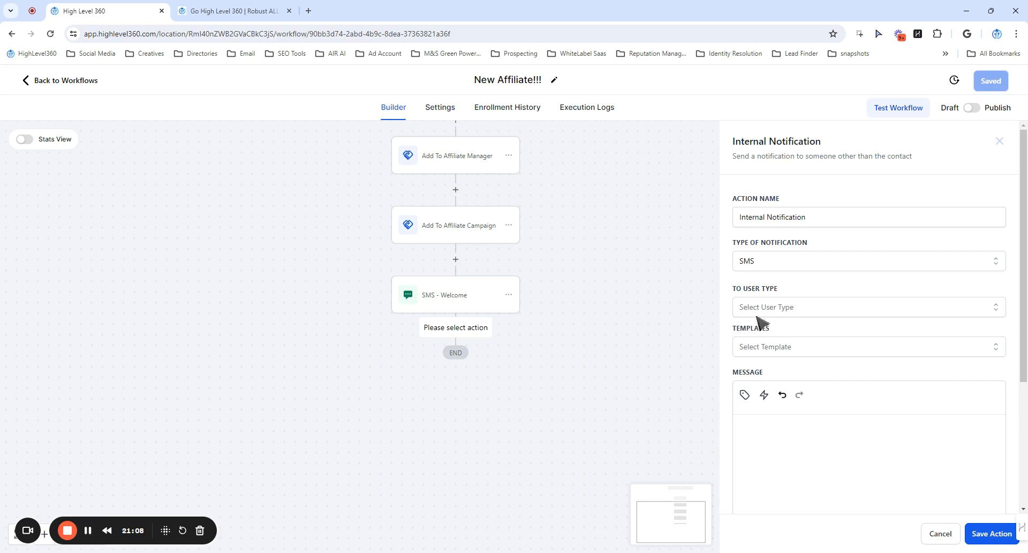
click(753, 309)
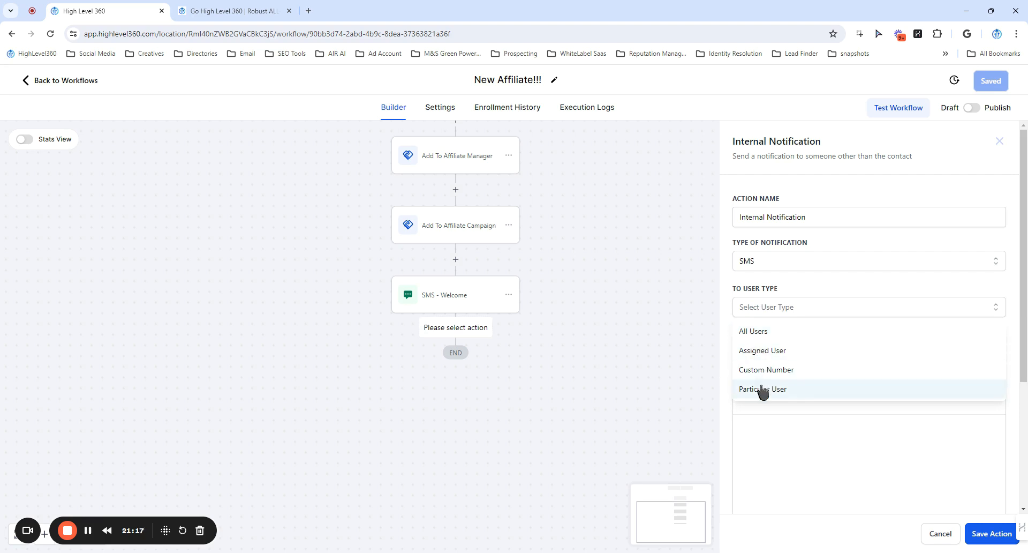
click(754, 331)
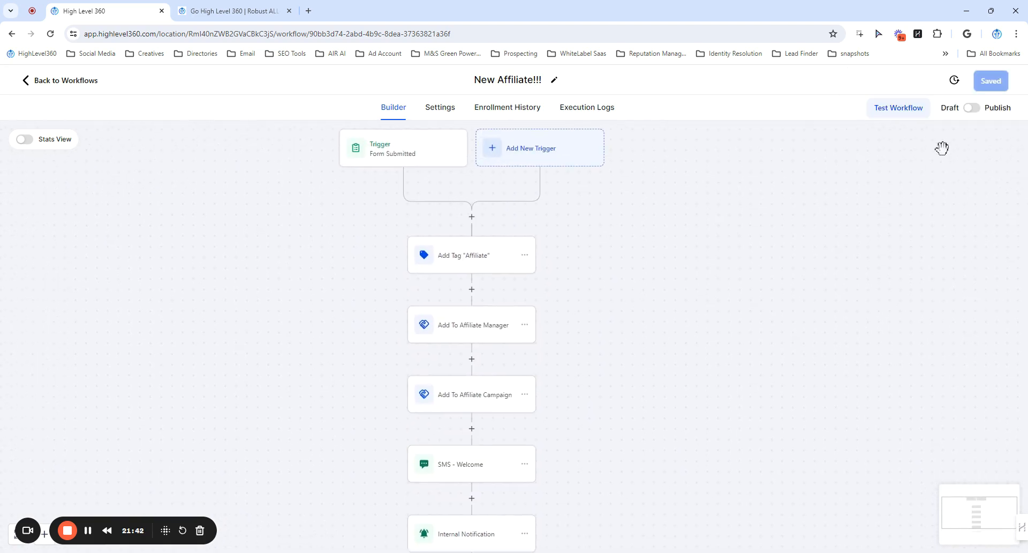
Publish and save the workflow, and check the form filter of its Form Submitted trigger
click(973, 108)
click(997, 83)
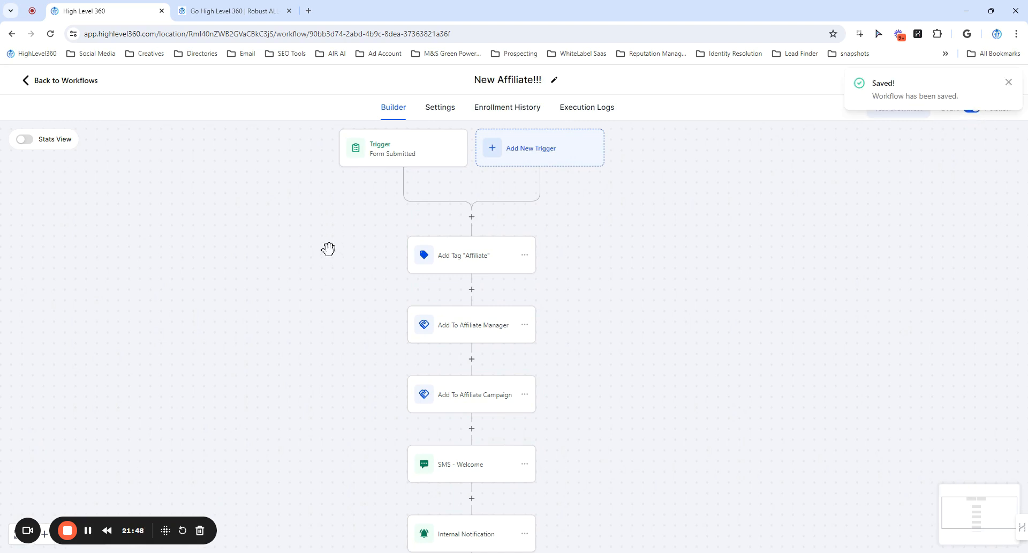
click(378, 155)
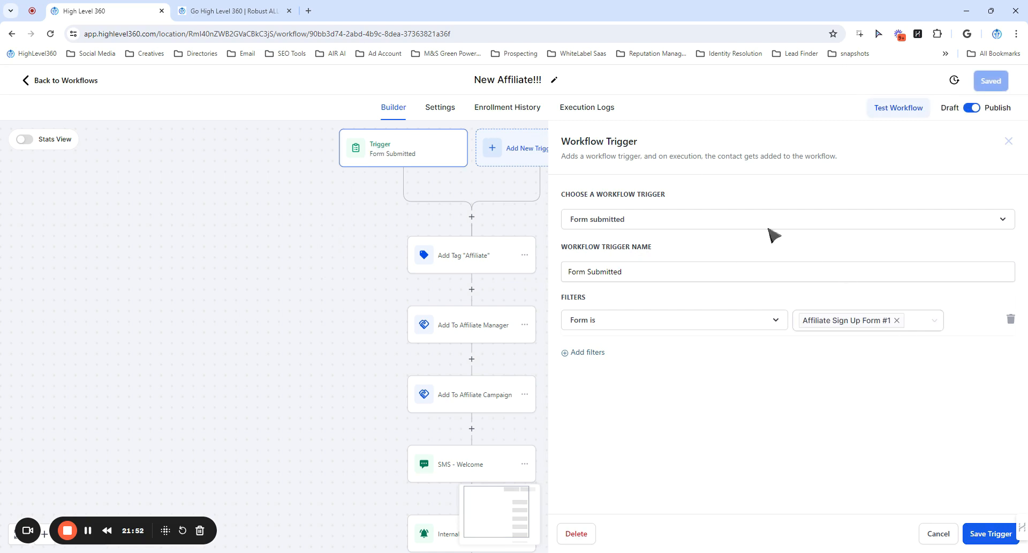
click(1008, 141)
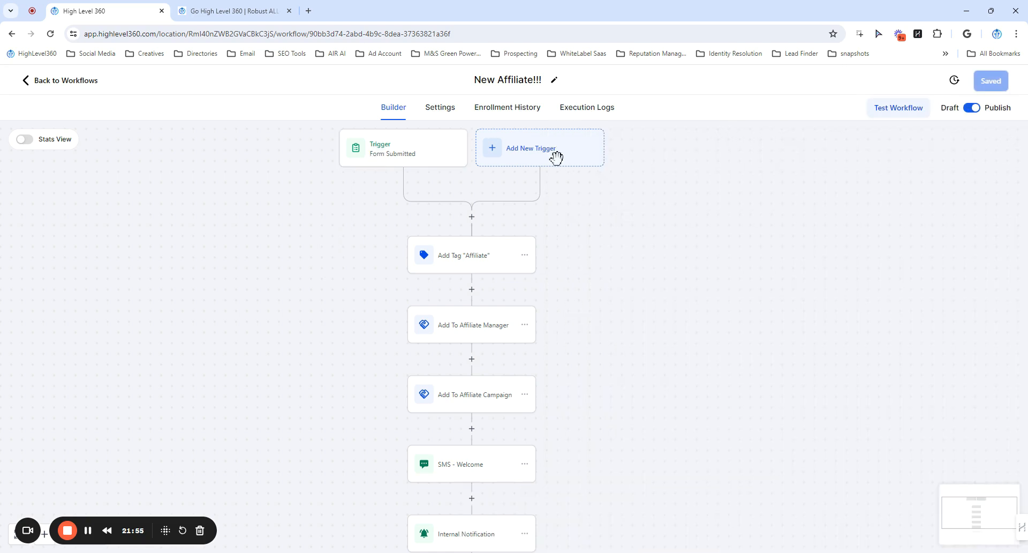
Leave the workflow and review the campaigns listed in the Affiliate Manager
click(64, 81)
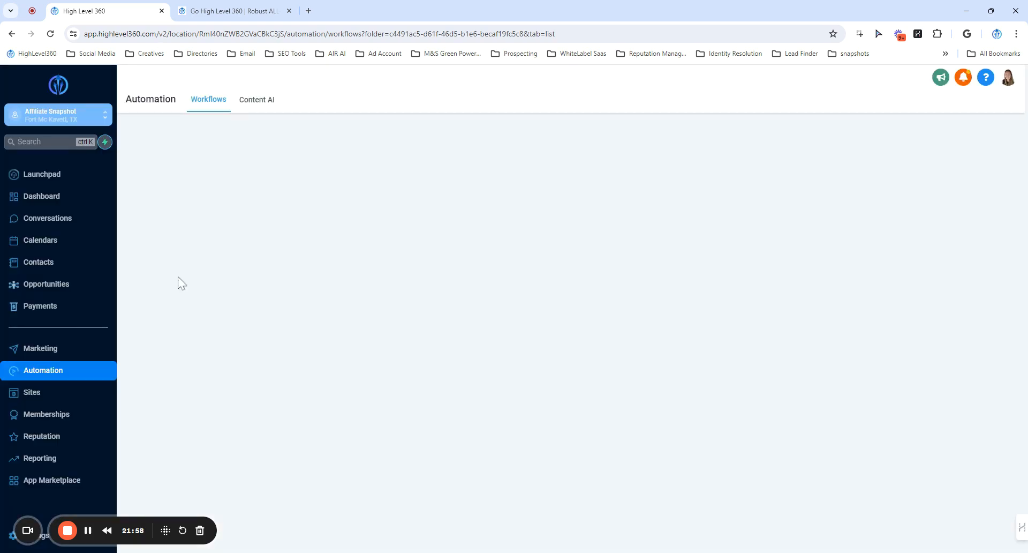
click(50, 354)
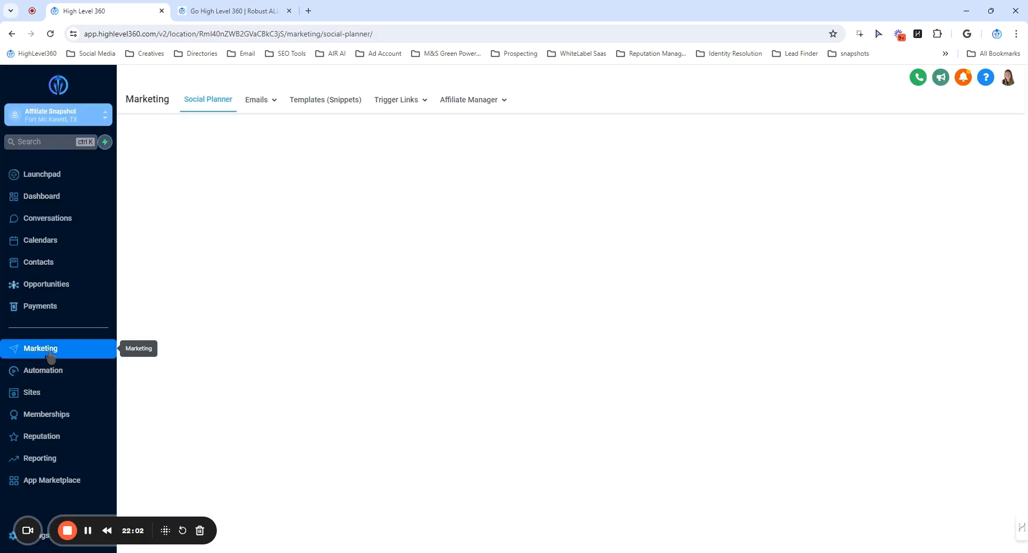
mouse_move(471, 99)
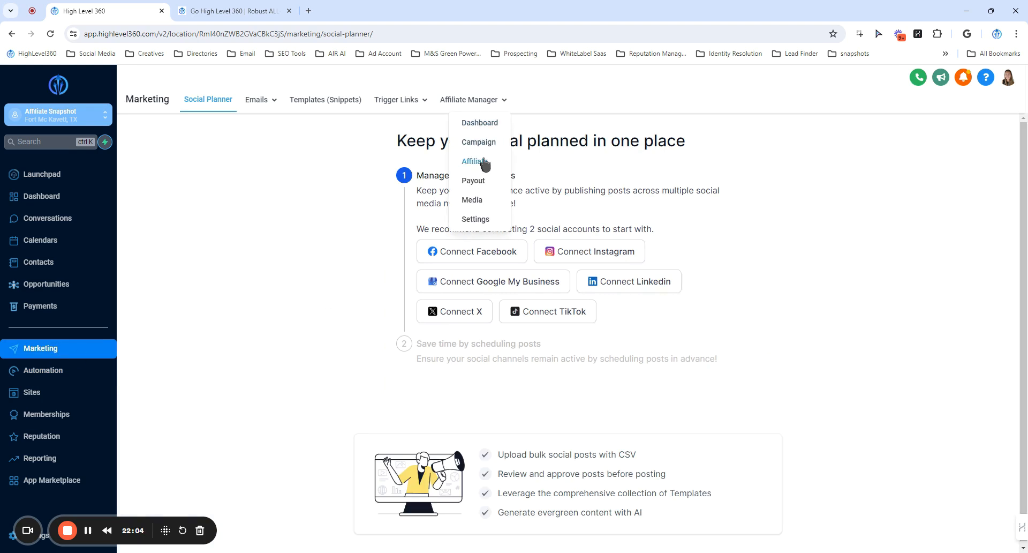
click(478, 141)
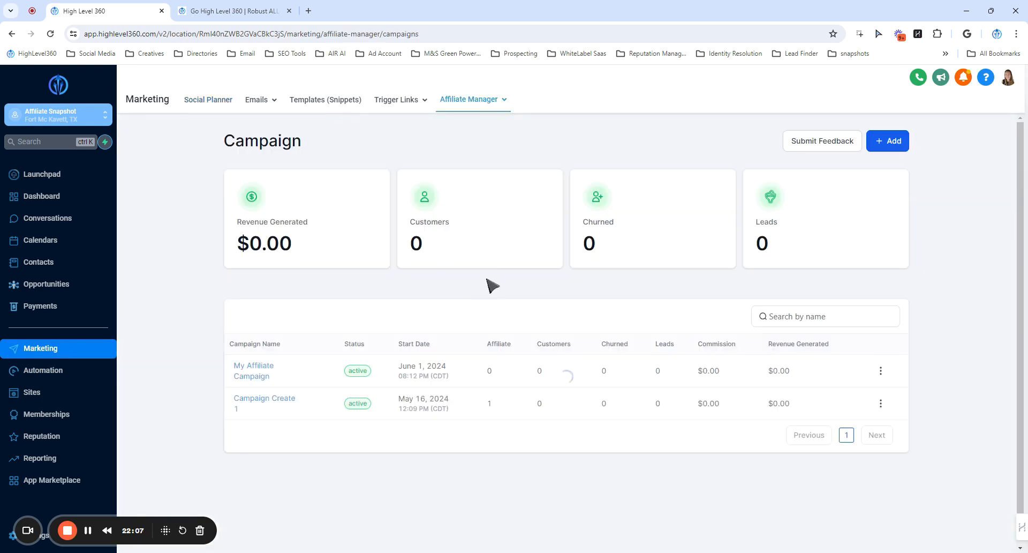
scroll(503, 311, down, 1)
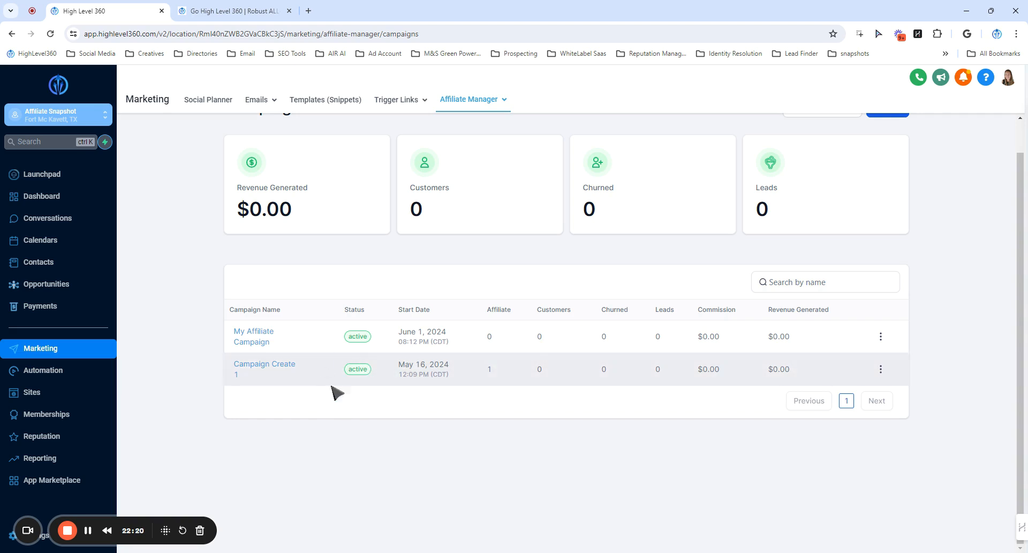
scroll(540, 462, up, 1)
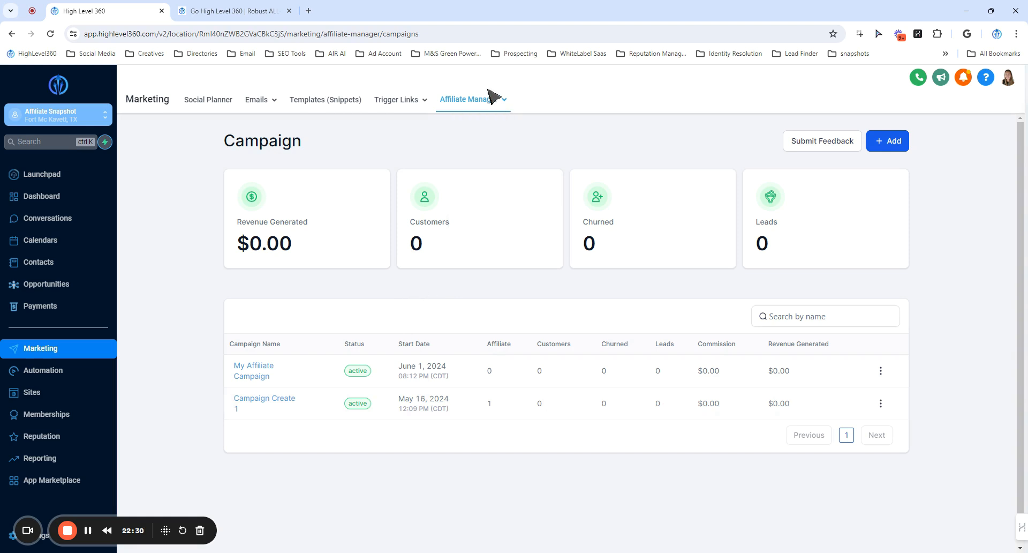
mouse_move(490, 97)
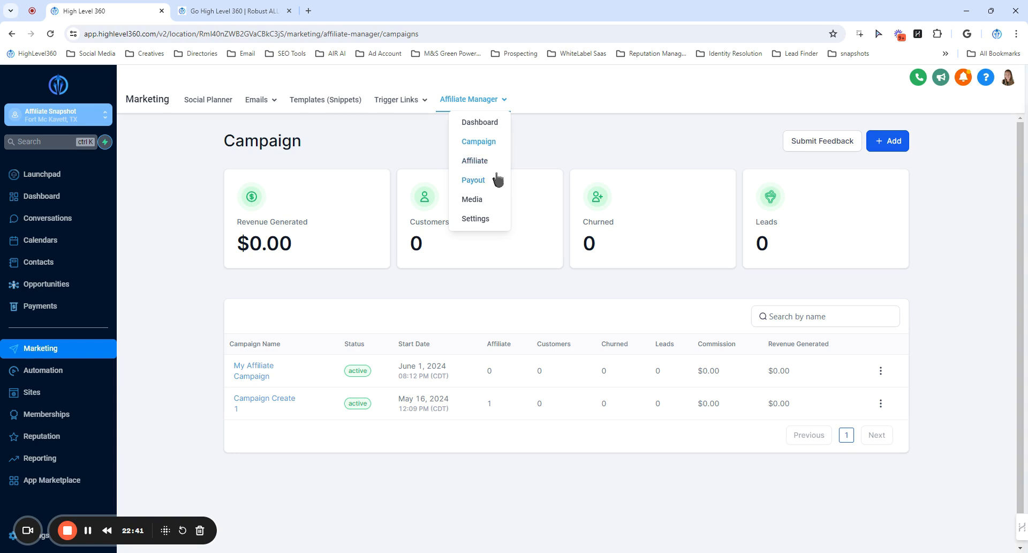
Switch to the Go High Level 360 website and look over its product and marketing offerings
click(236, 10)
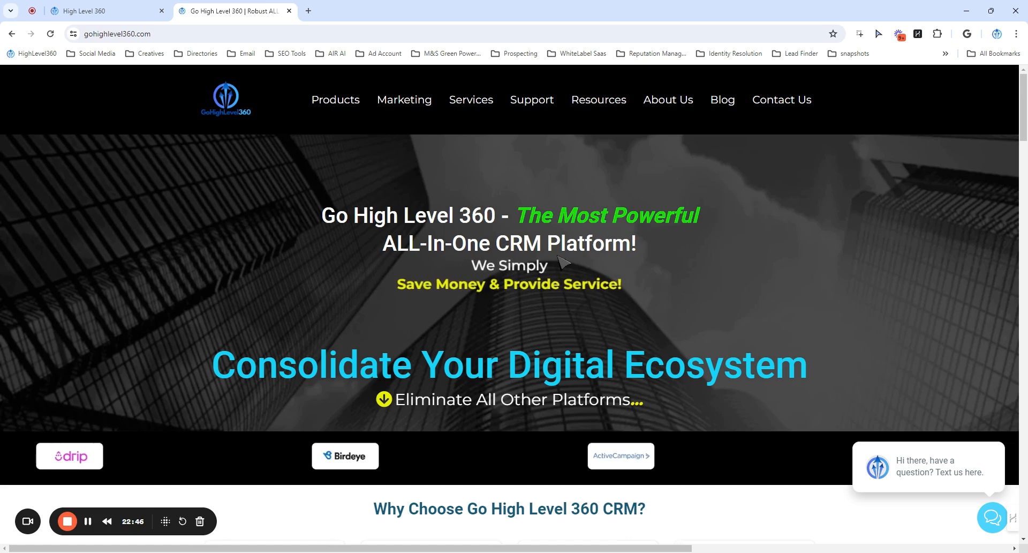
mouse_move(350, 114)
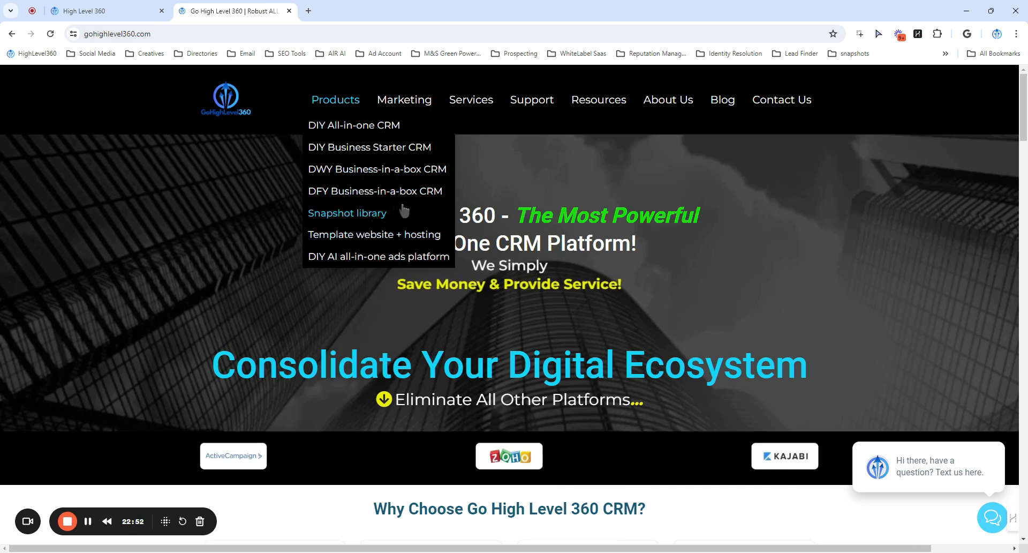
mouse_move(401, 97)
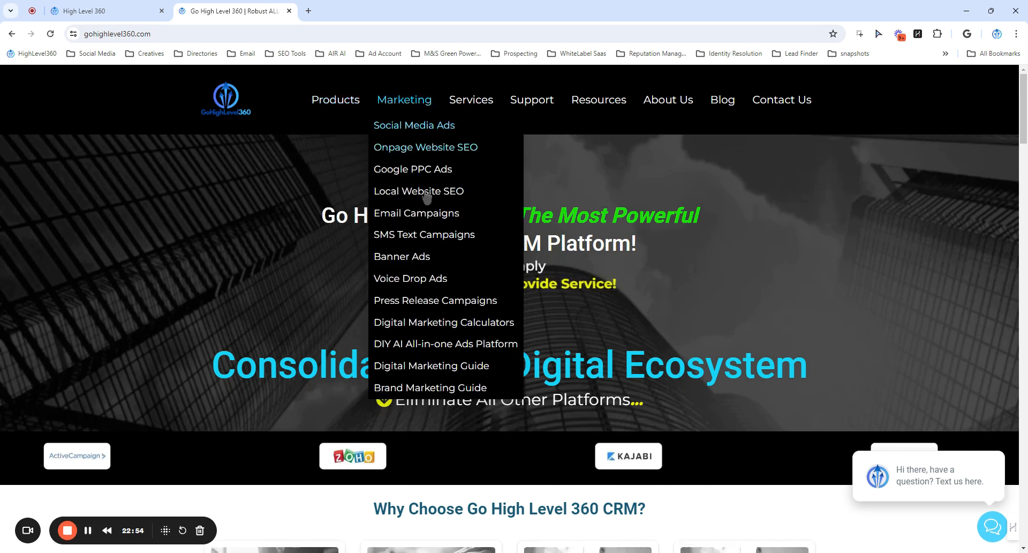